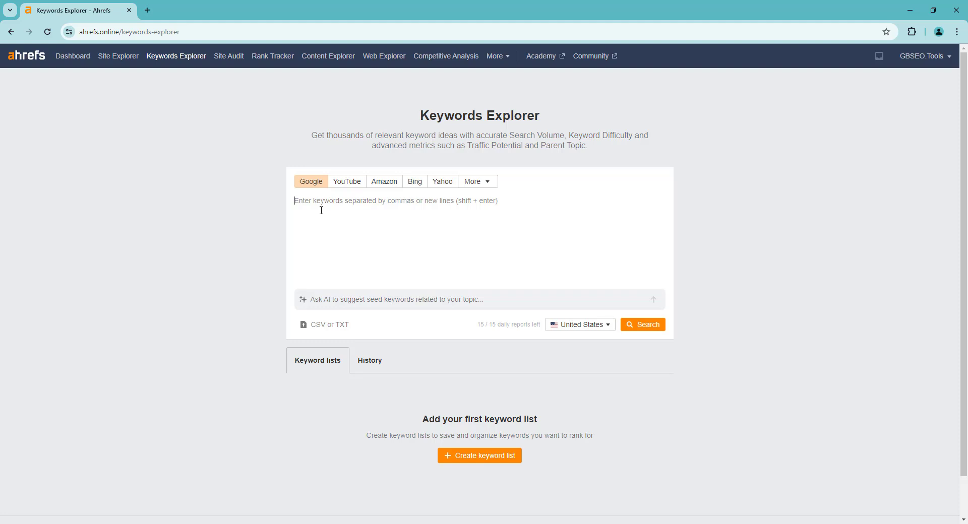
# Run a Google keyword search for the United States without any seed keyword and highlight the total keyword count
pyautogui.click(641, 328)
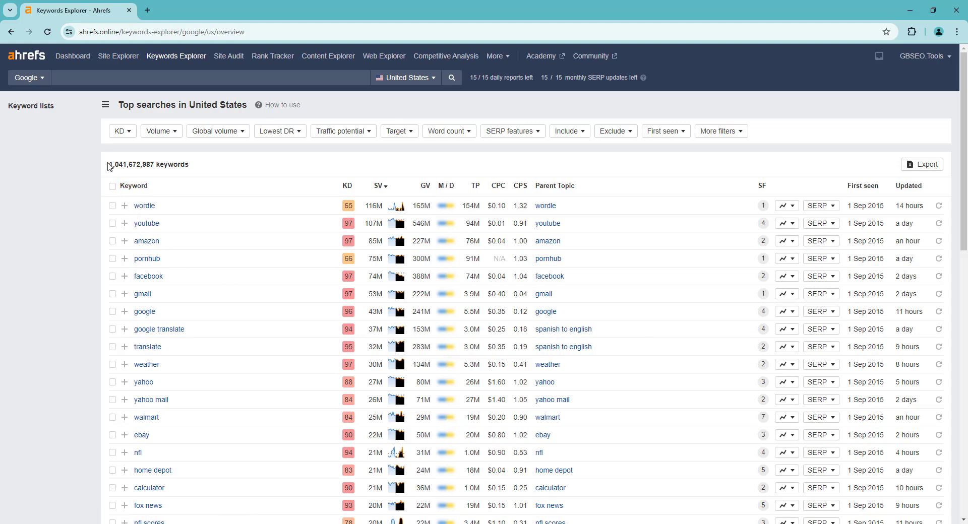
pyautogui.moveTo(108, 164); pyautogui.dragTo(207, 167)
pyautogui.click(211, 166)
# Set the Lowest DR filter to up to 1 in the top 10
pyautogui.click(275, 133)
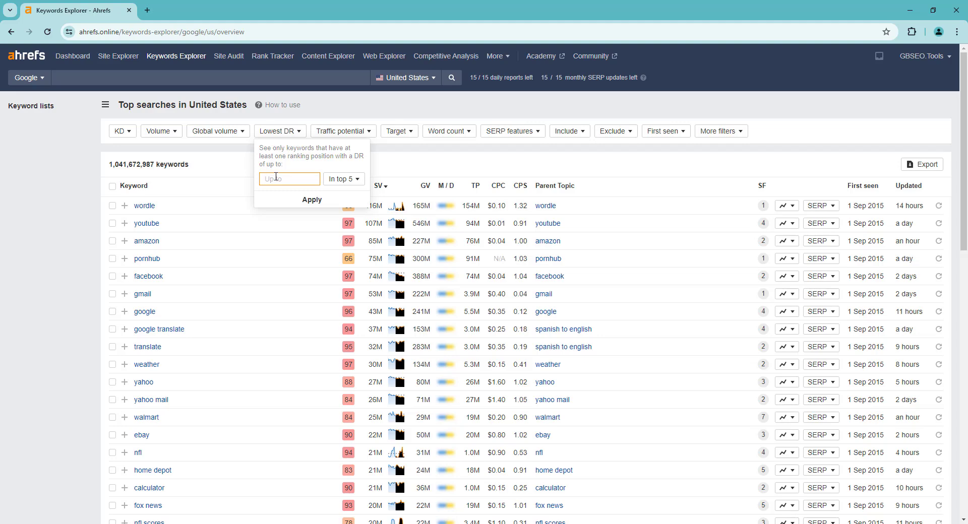
pyautogui.write('0')
pyautogui.doubleClick(276, 181)
pyautogui.write('5')
pyautogui.doubleClick(267, 179)
pyautogui.click(343, 179)
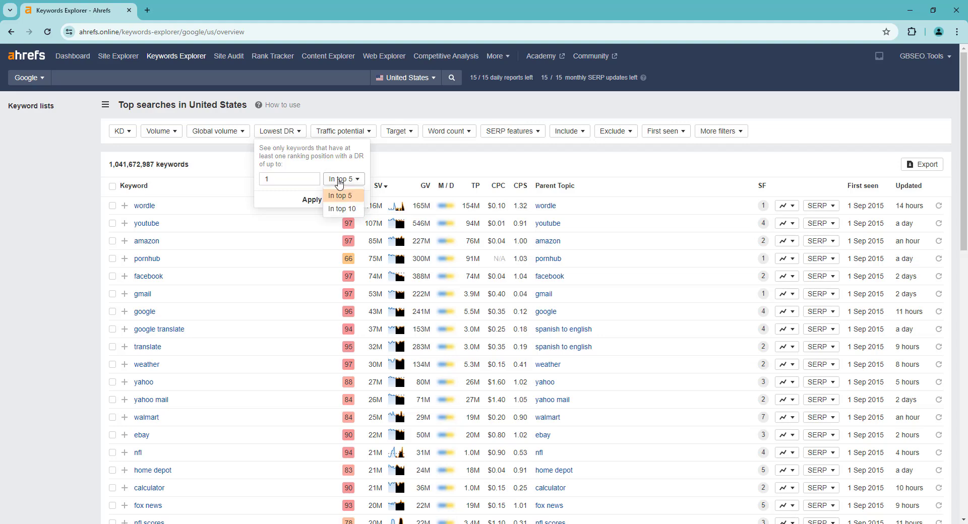
pyautogui.click(344, 211)
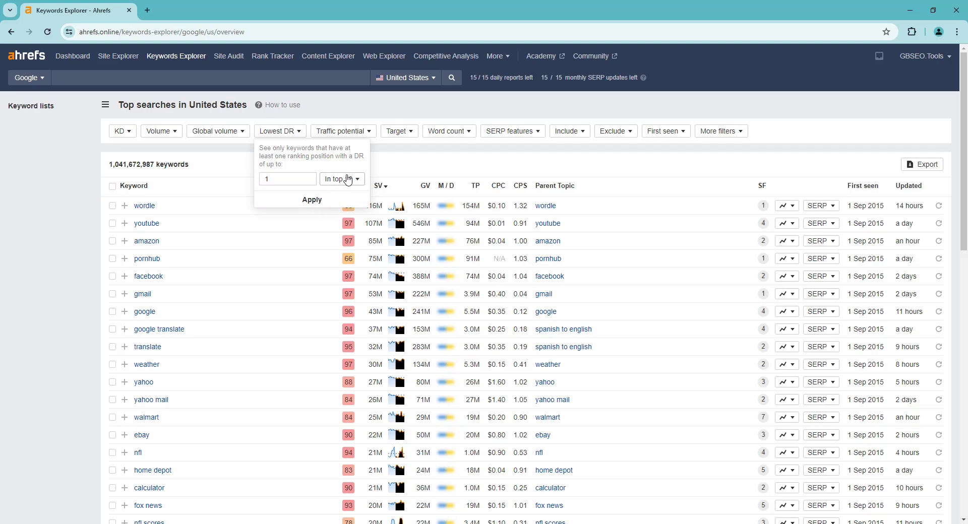
pyautogui.click(314, 201)
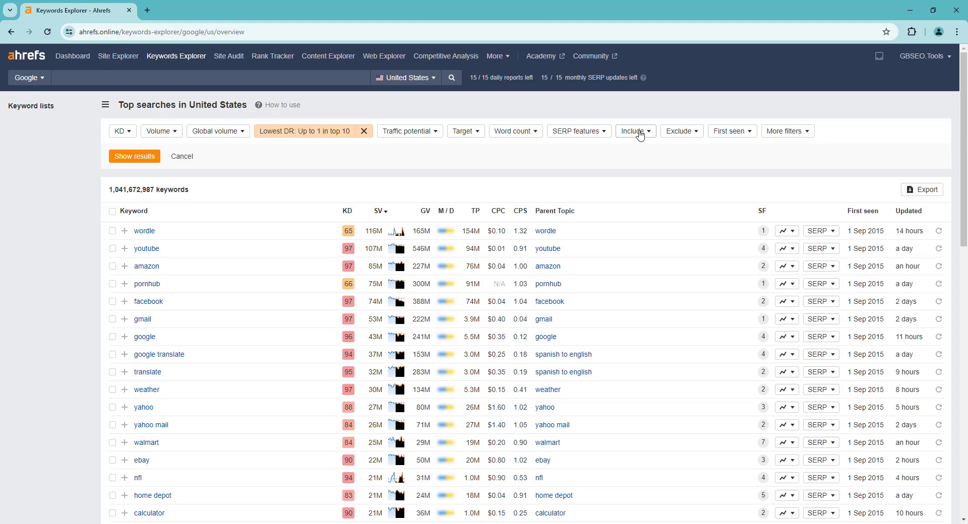
# Set the Word count filter to a minimum of 3 words with no maximum
pyautogui.click(515, 132)
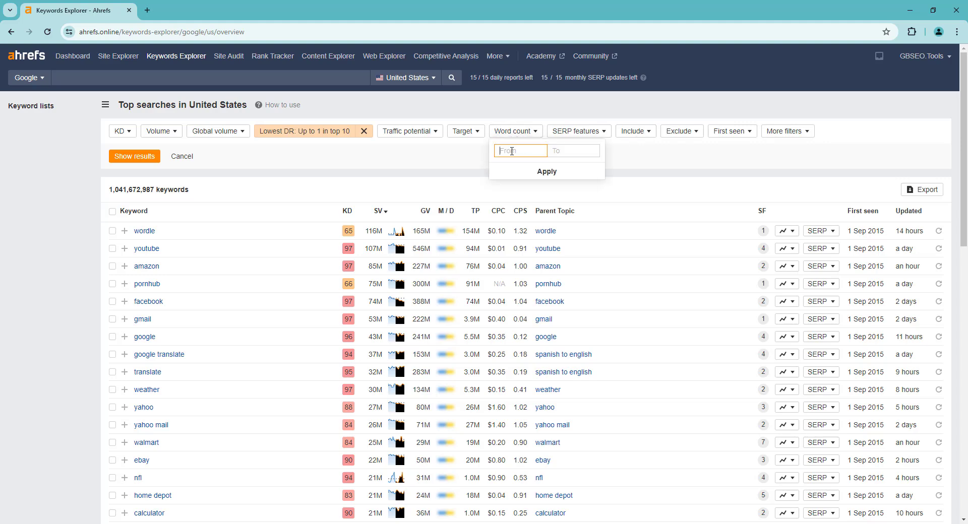
pyautogui.write('3')
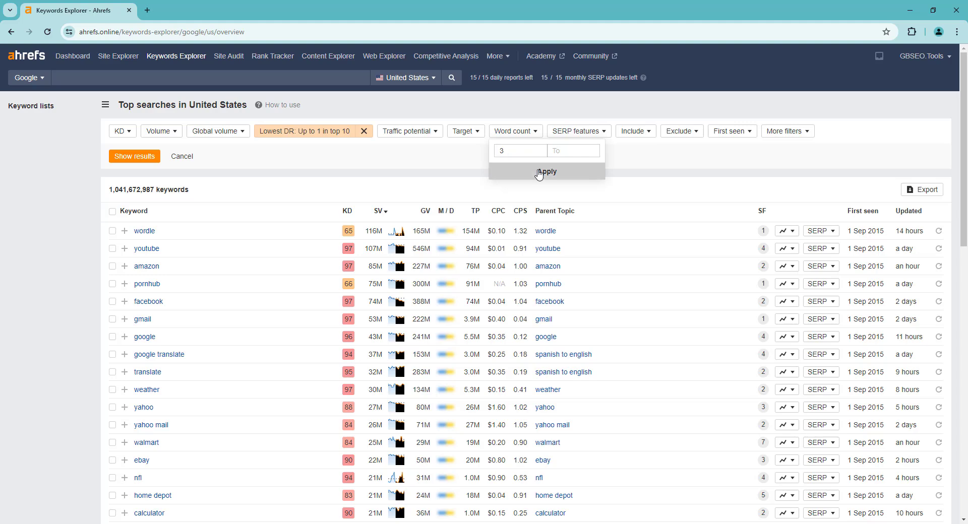
pyautogui.click(523, 169)
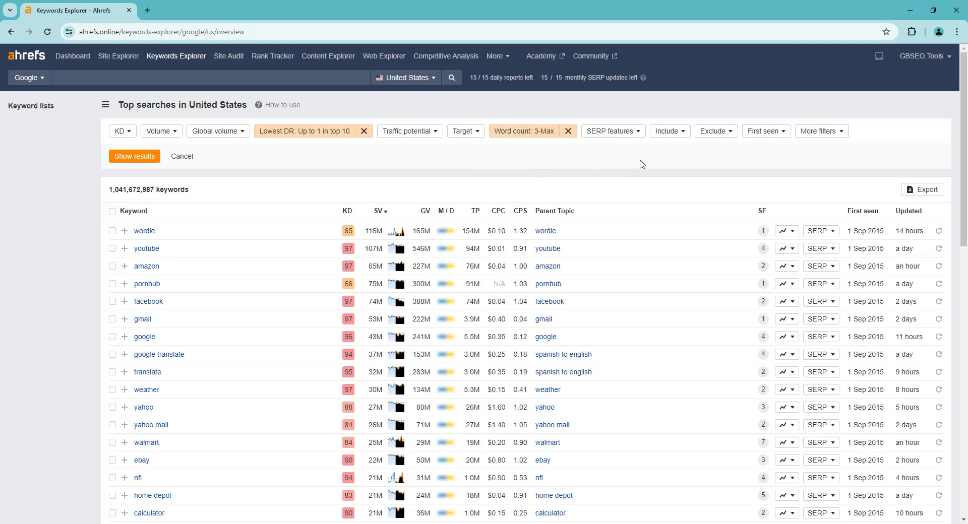
# Set the Include filter to match any word and paste the question-word list beginning "can, what, how to, which, is"
pyautogui.click(675, 134)
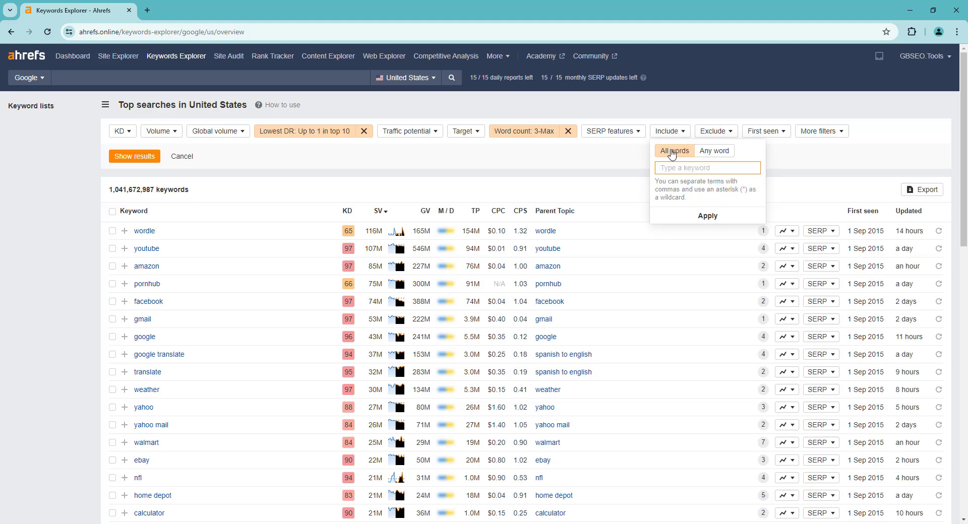
pyautogui.click(714, 151)
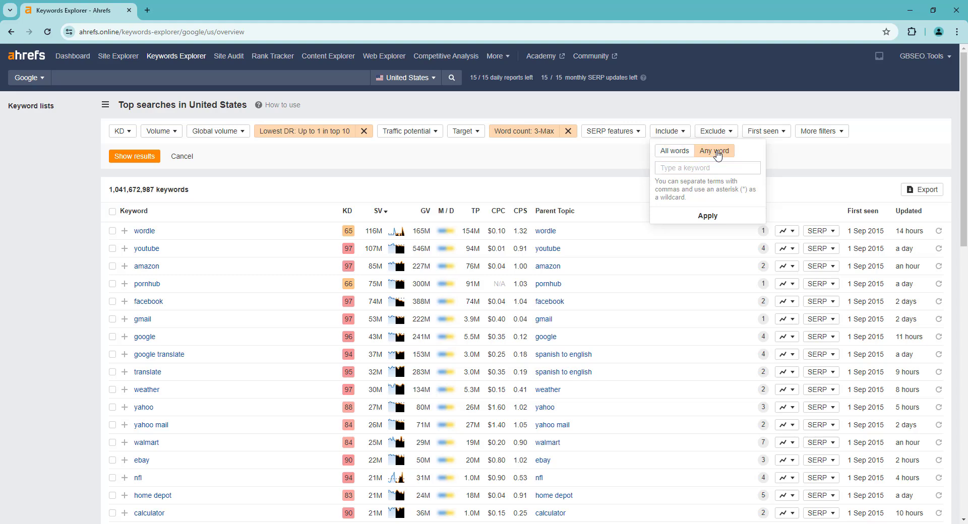
pyautogui.click(683, 168)
pyautogui.hotkey('ctrl', 'v')
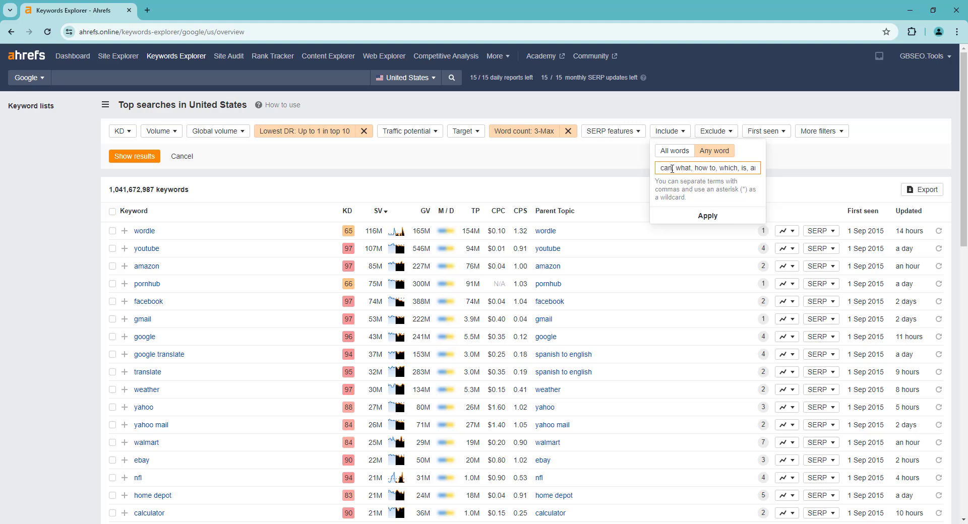
# Review the pasted question words, apply the Include filter, and show the filtered keyword results
pyautogui.moveTo(673, 169); pyautogui.dragTo(695, 168)
pyautogui.click(726, 169)
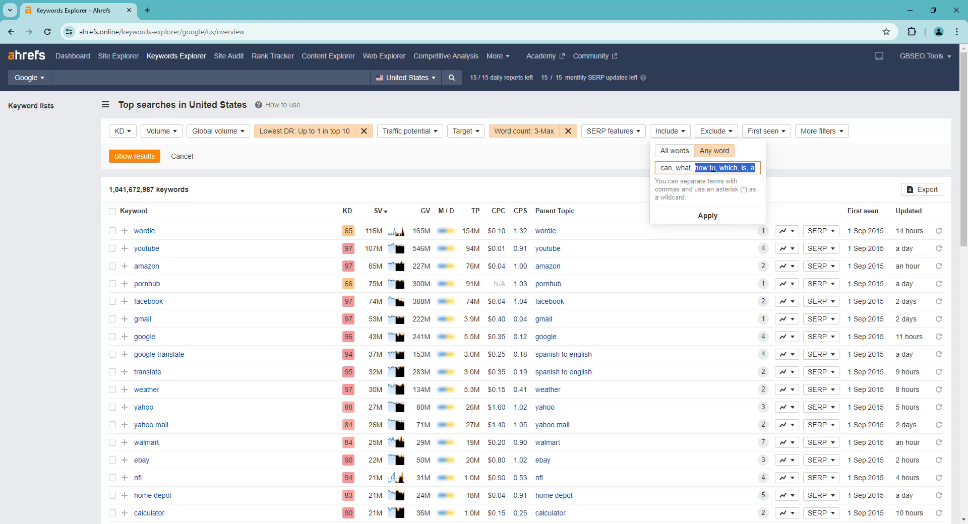
pyautogui.click(711, 168)
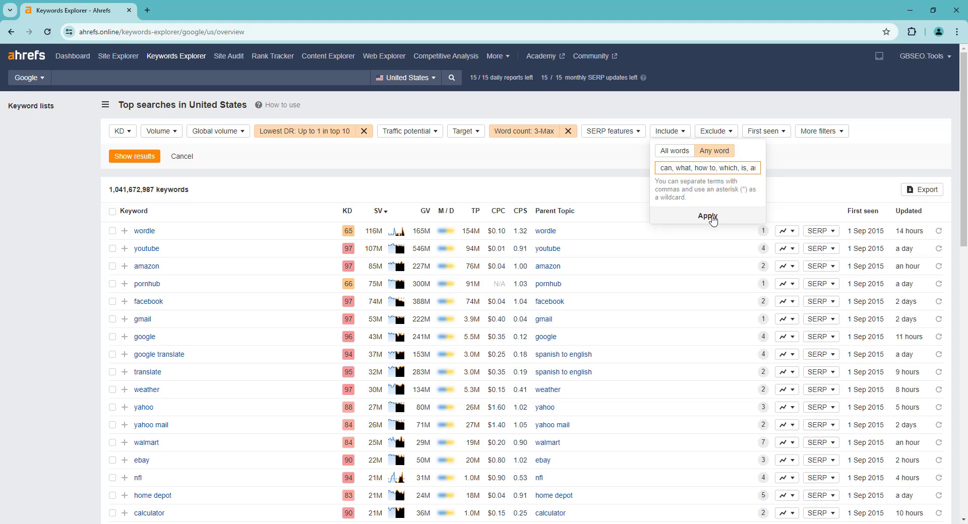
pyautogui.moveTo(684, 168); pyautogui.dragTo(721, 168)
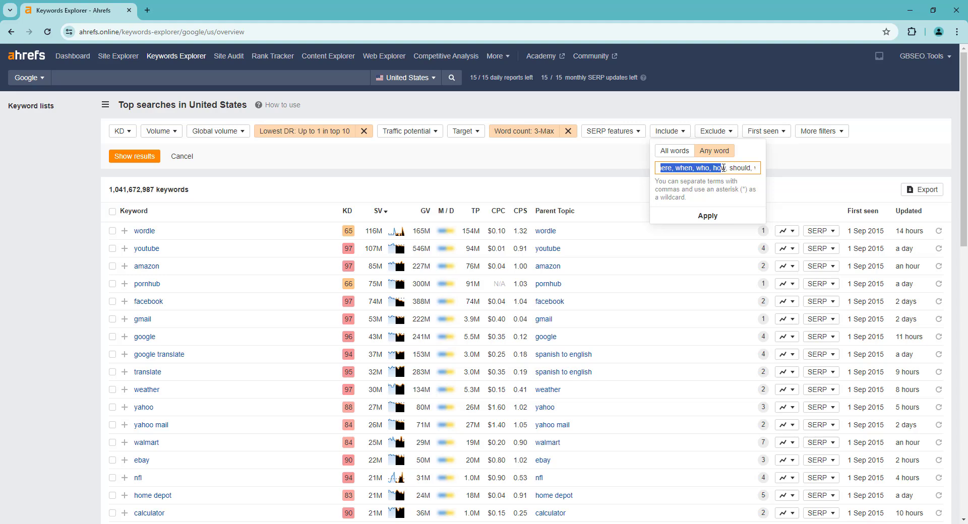
pyautogui.click(721, 169)
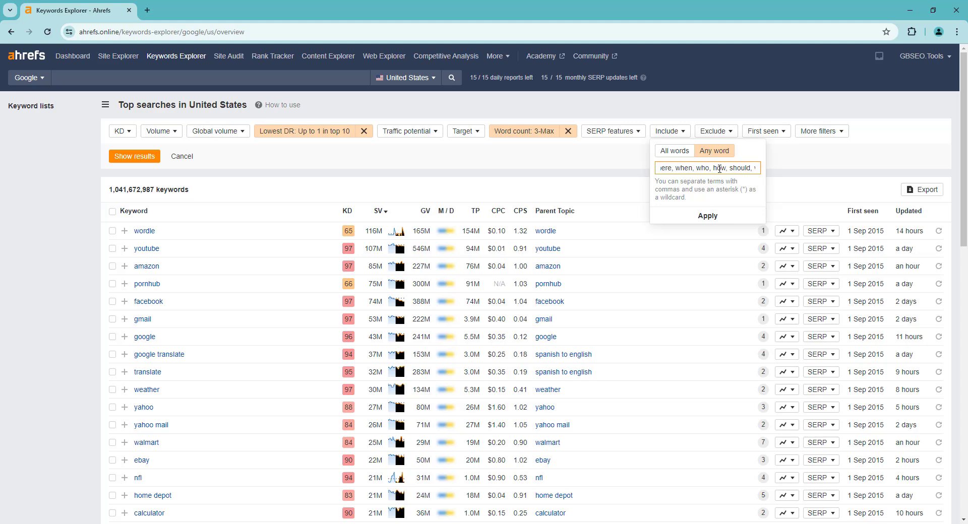
pyautogui.click(713, 216)
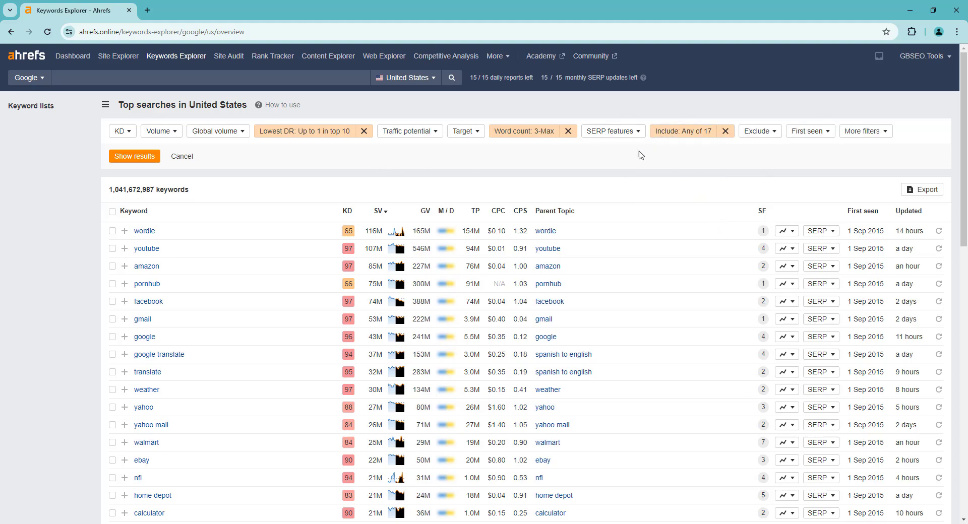
pyautogui.click(135, 157)
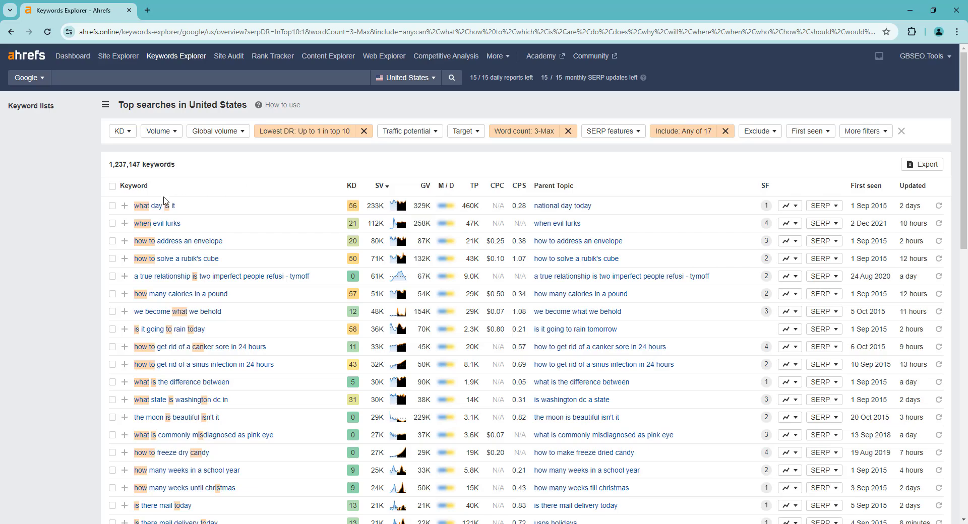
# Examine the filtered question keywords along with their keyword difficulty, search volume and parent topics
pyautogui.scroll(-5, 171, 275)
pyautogui.scroll(-8, 172, 275)
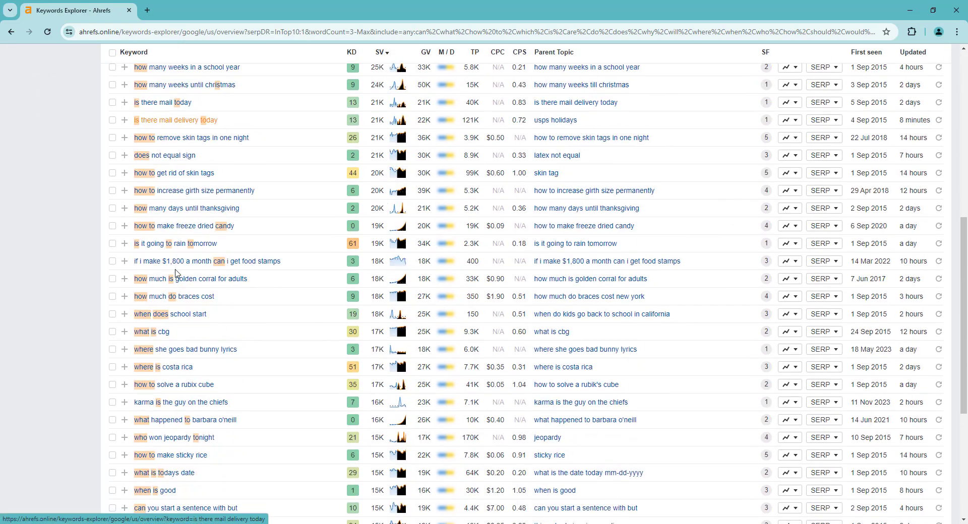
pyautogui.scroll(13, 234, 265)
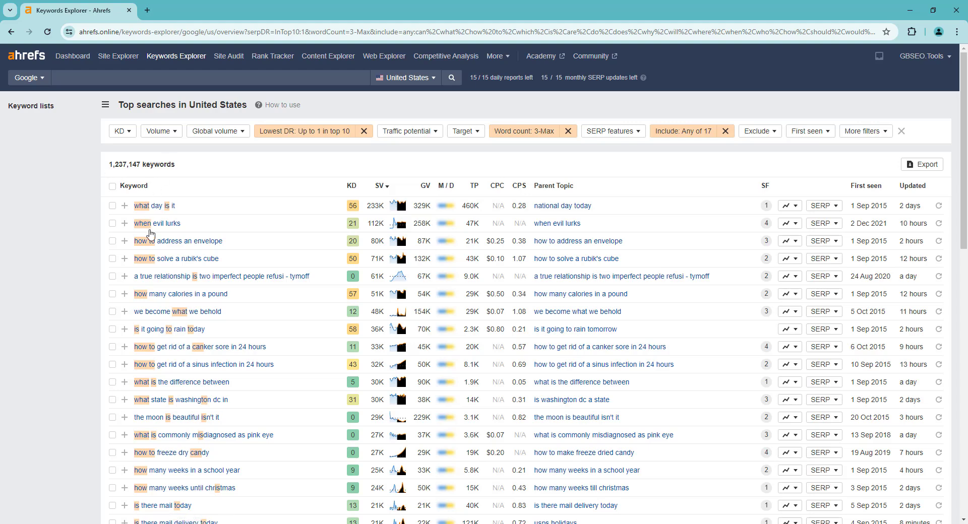
pyautogui.scroll(-1, 177, 322)
pyautogui.scroll(1, 181, 333)
pyautogui.scroll(-1, 182, 202)
pyautogui.scroll(-1, 166, 323)
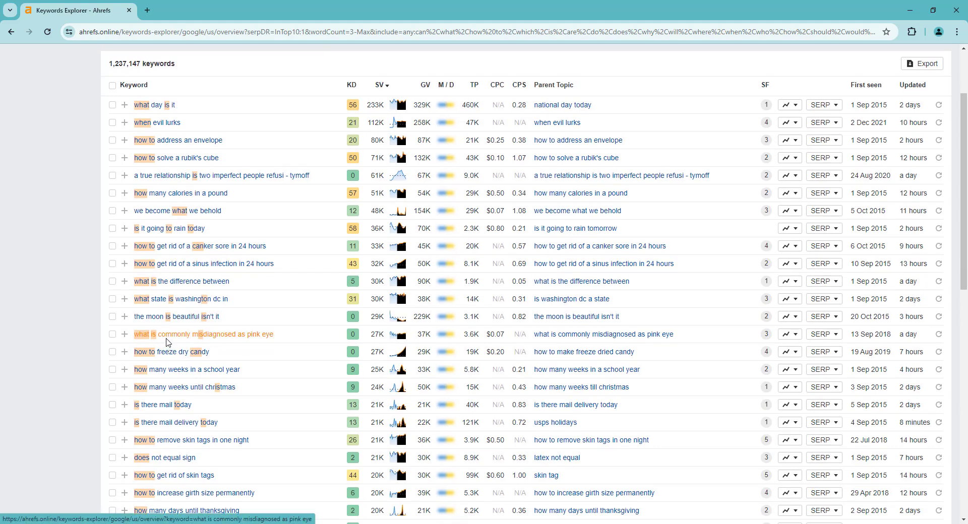
pyautogui.scroll(-4, 171, 332)
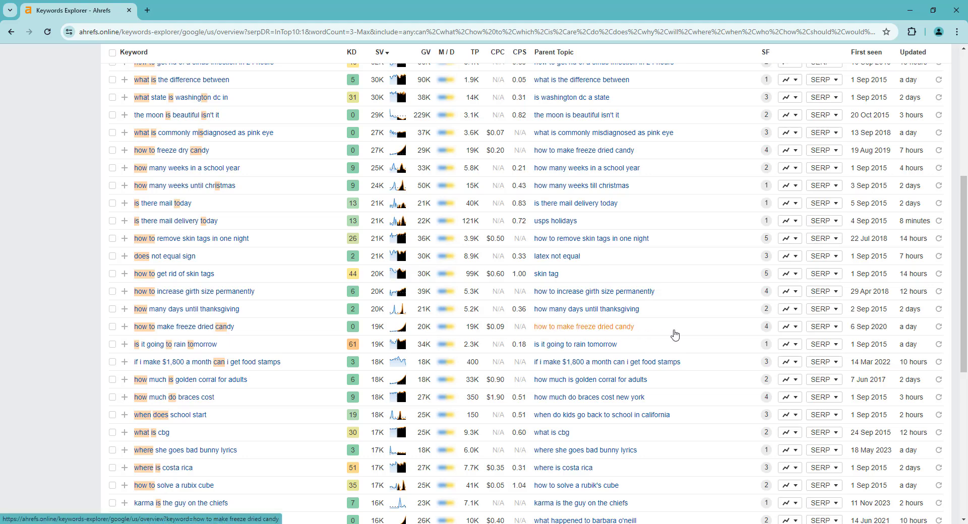
pyautogui.scroll(6, 601, 329)
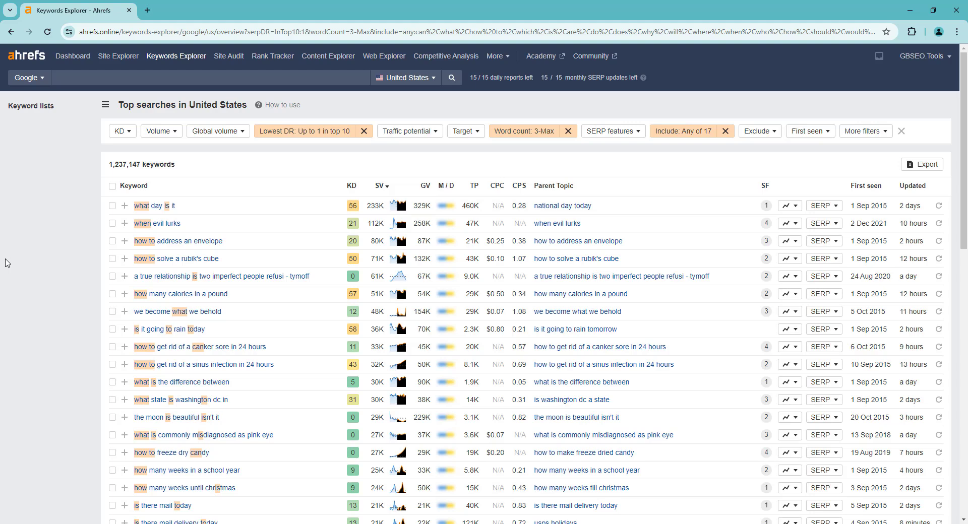
pyautogui.scroll(-1, 5, 262)
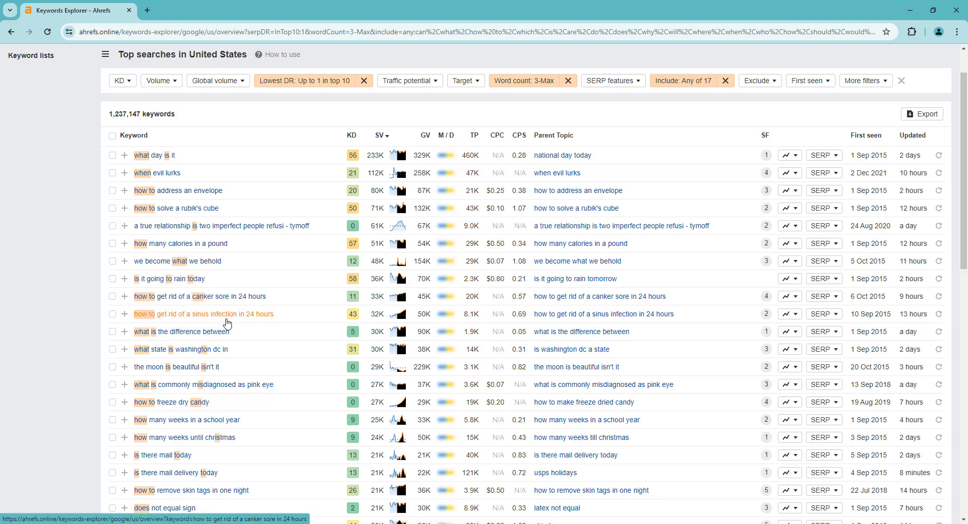
pyautogui.scroll(-2, 116, 312)
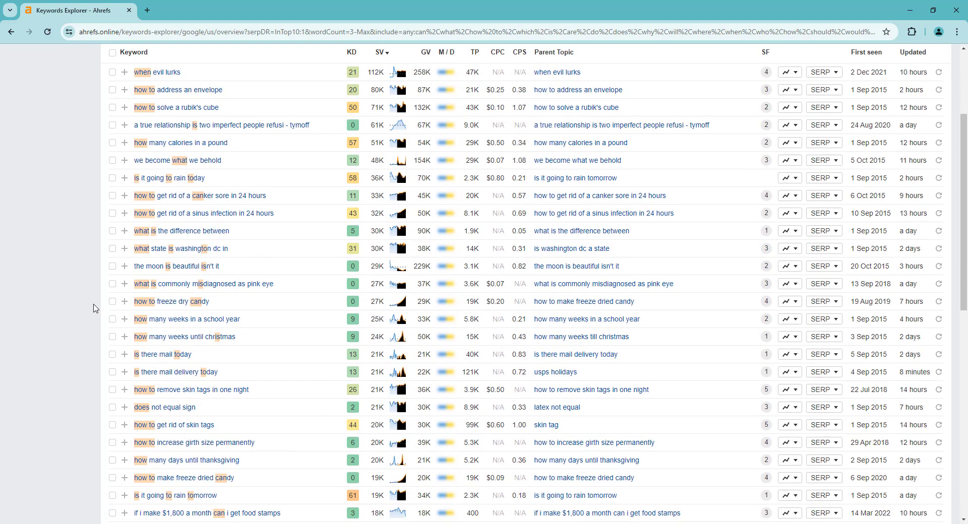
pyautogui.scroll(-1, 86, 302)
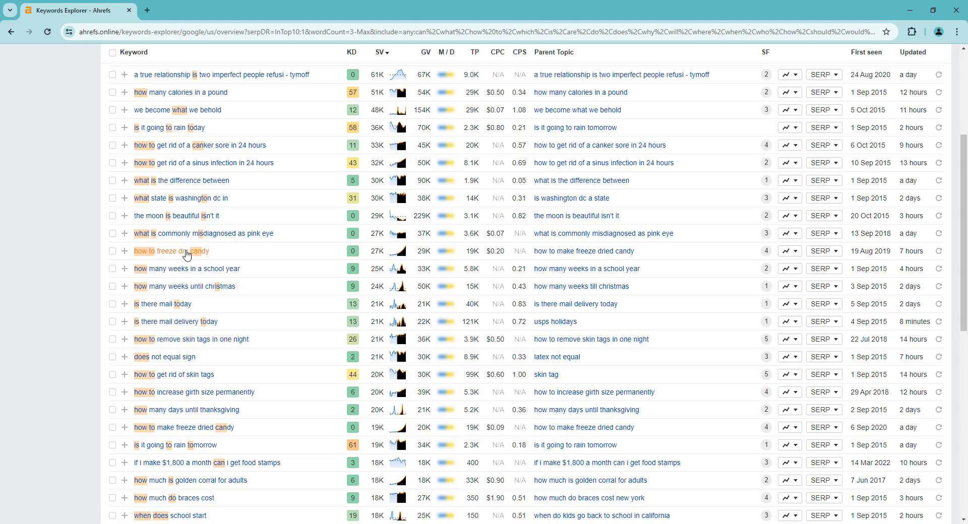
pyautogui.scroll(4, 203, 252)
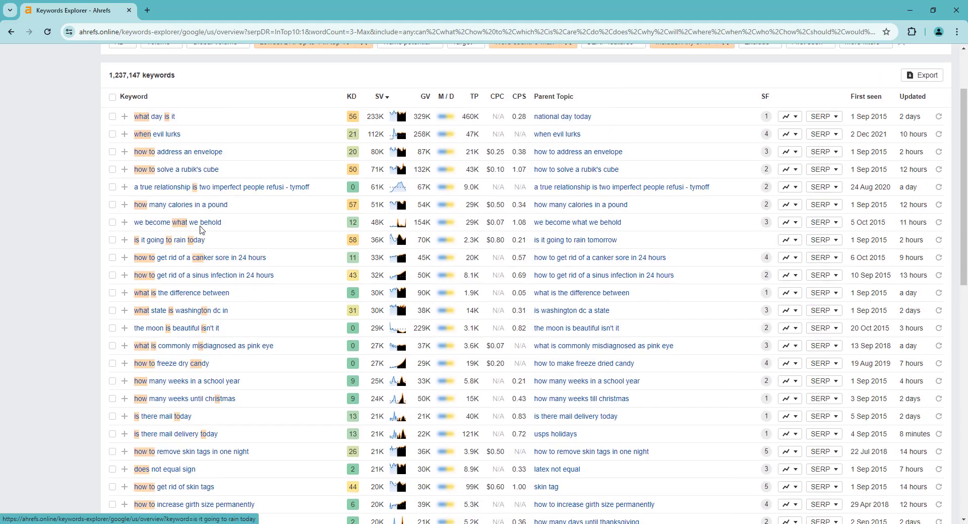
pyautogui.scroll(-1, 190, 285)
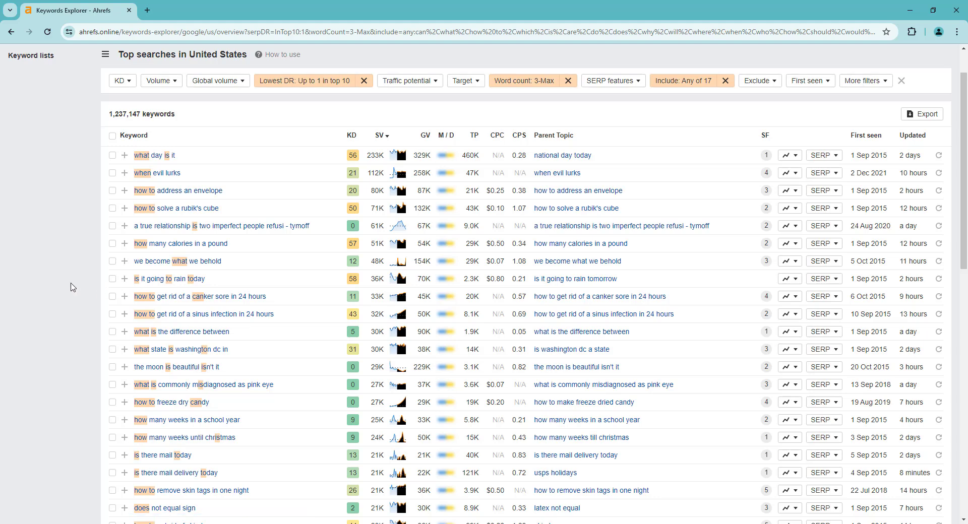
pyautogui.scroll(1, 68, 214)
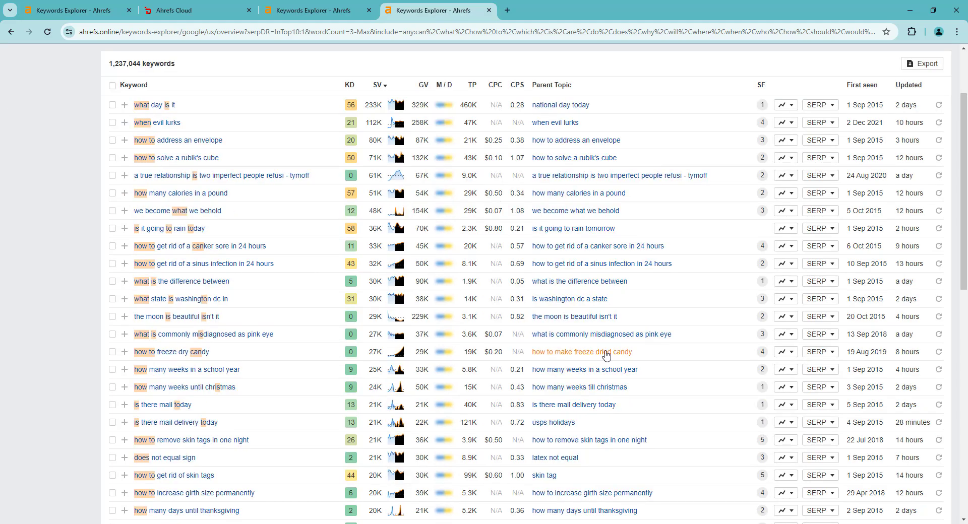
# Examine the DR of the ranking pages in the SERP overview for "how to freeze dry candy", then close the overview
pyautogui.click(819, 351)
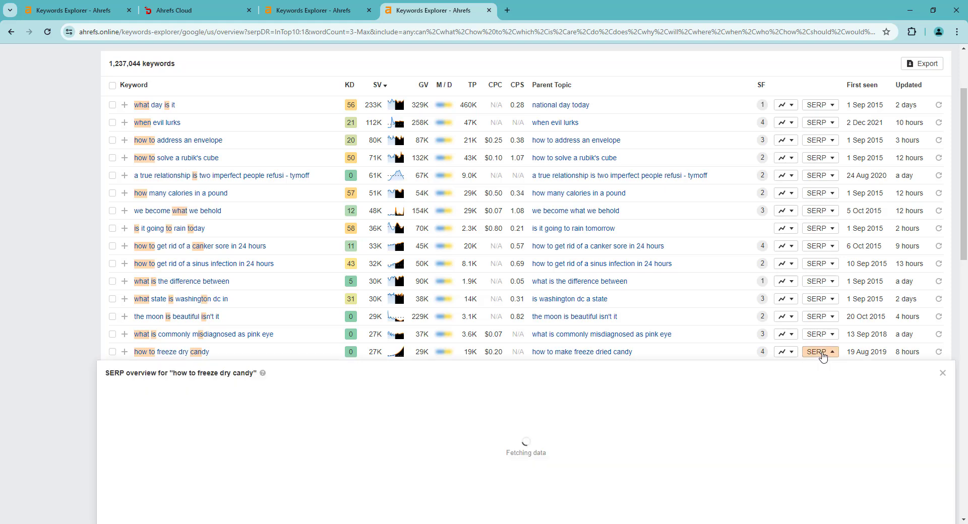
pyautogui.scroll(-1, 804, 358)
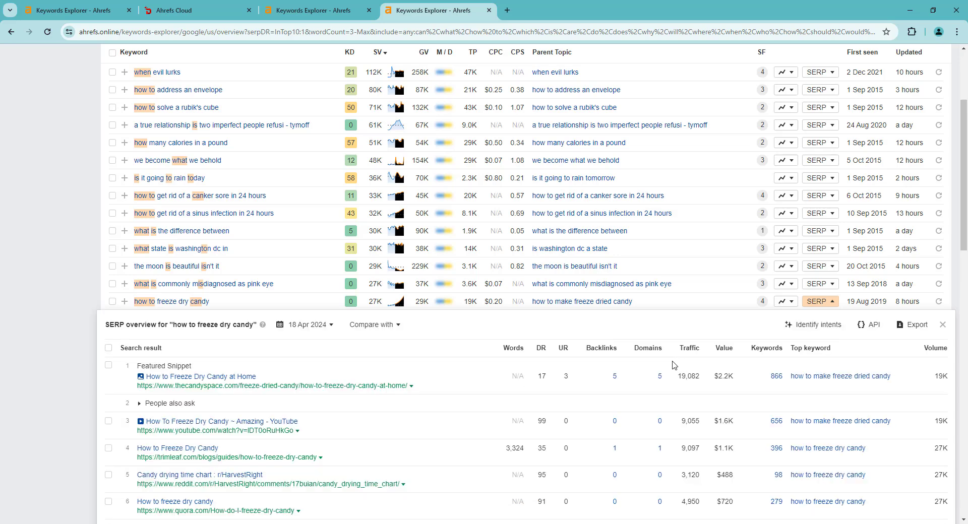
pyautogui.scroll(-4, 588, 356)
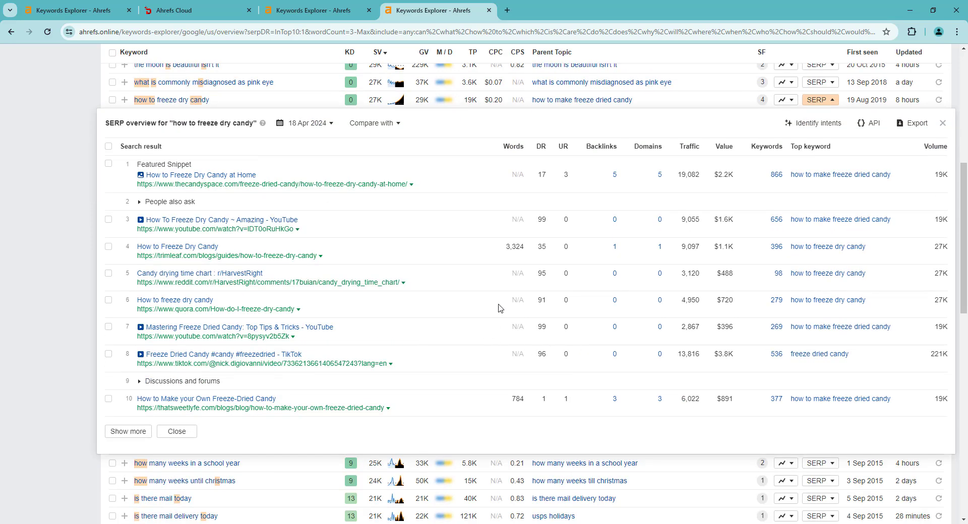
pyautogui.doubleClick(544, 399)
pyautogui.moveTo(536, 153); pyautogui.dragTo(547, 158)
pyautogui.scroll(1, 295, 383)
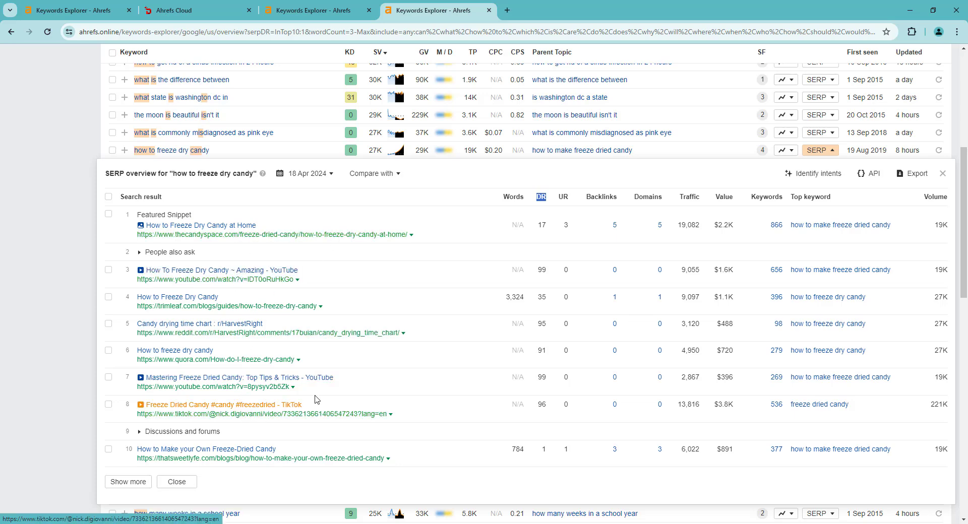
pyautogui.scroll(3, 386, 380)
pyautogui.scroll(3, 386, 384)
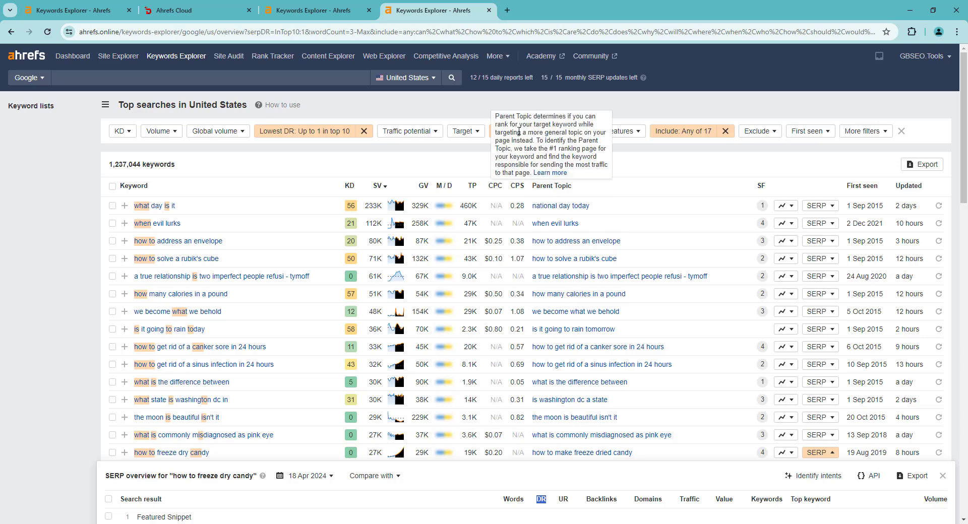
pyautogui.scroll(-6, 534, 221)
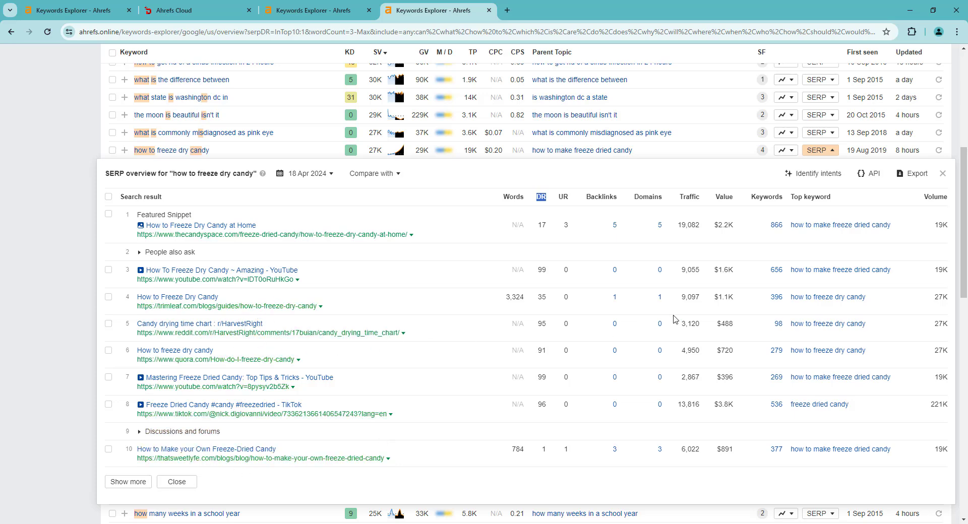
pyautogui.click(943, 175)
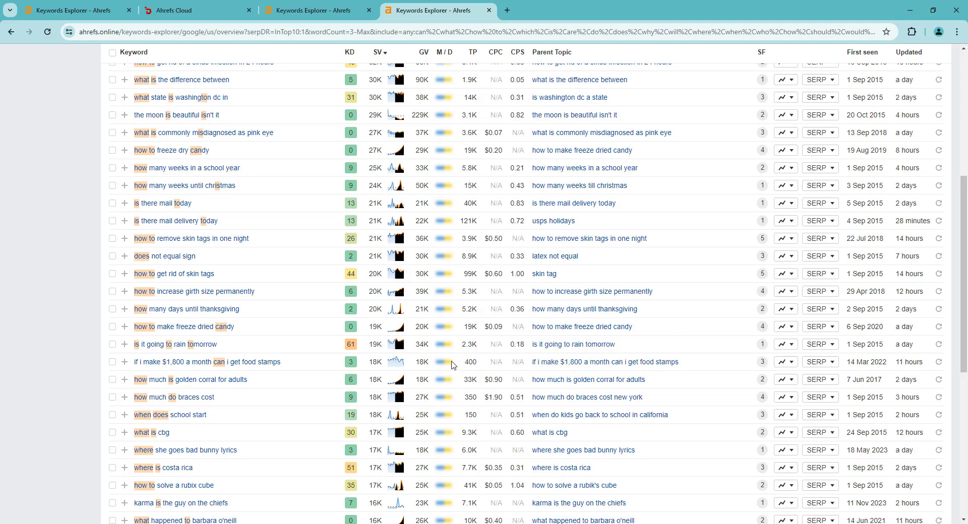
# Examine the DR of the ranking pages in the SERP overview for "what day is it", and close the overview
pyautogui.scroll(5, 452, 364)
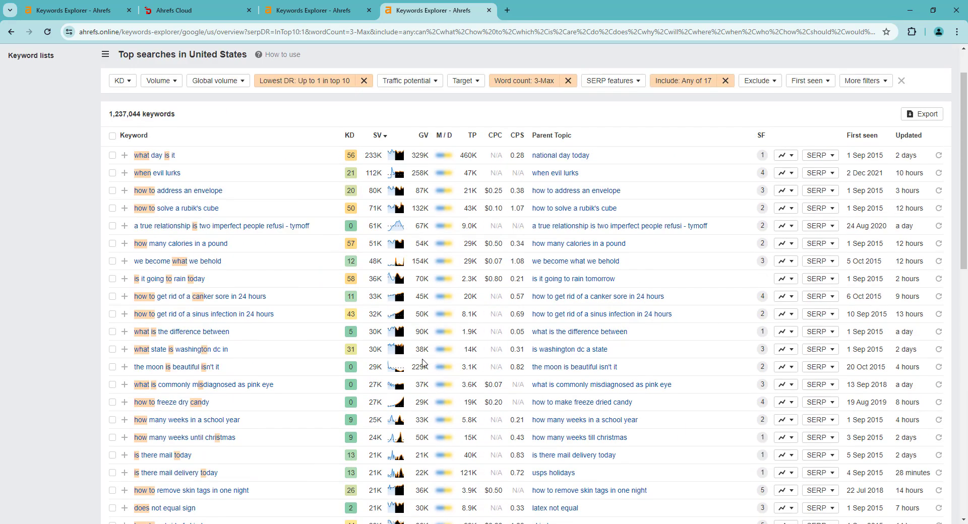
pyautogui.scroll(1, 365, 340)
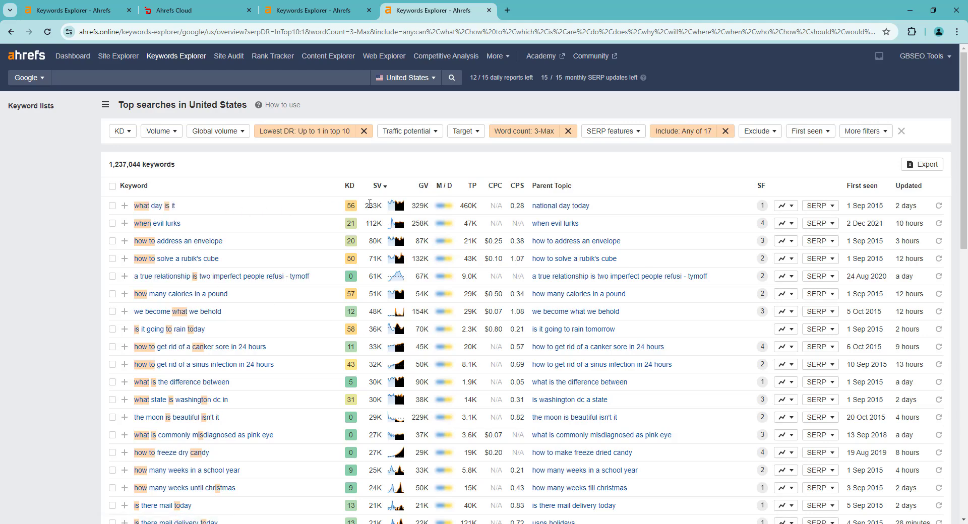
pyautogui.click(820, 205)
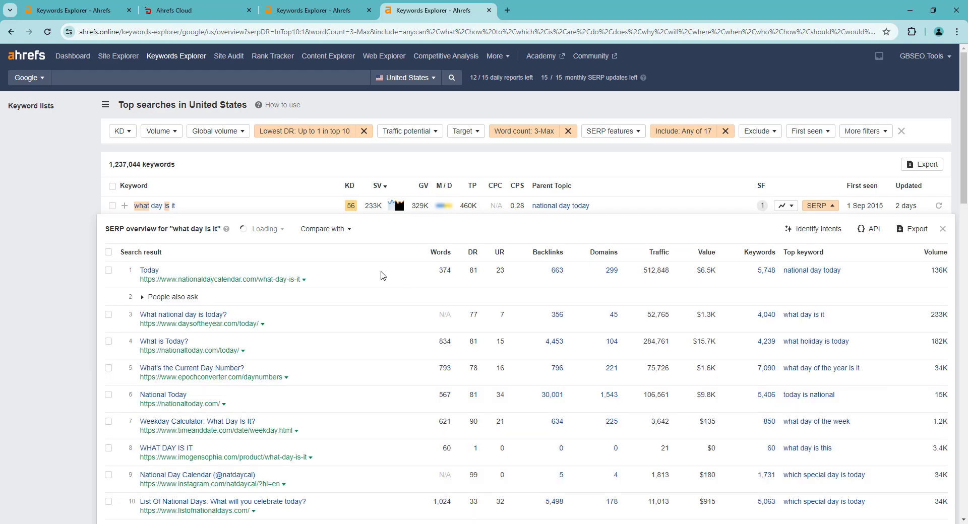
pyautogui.scroll(-1, 381, 274)
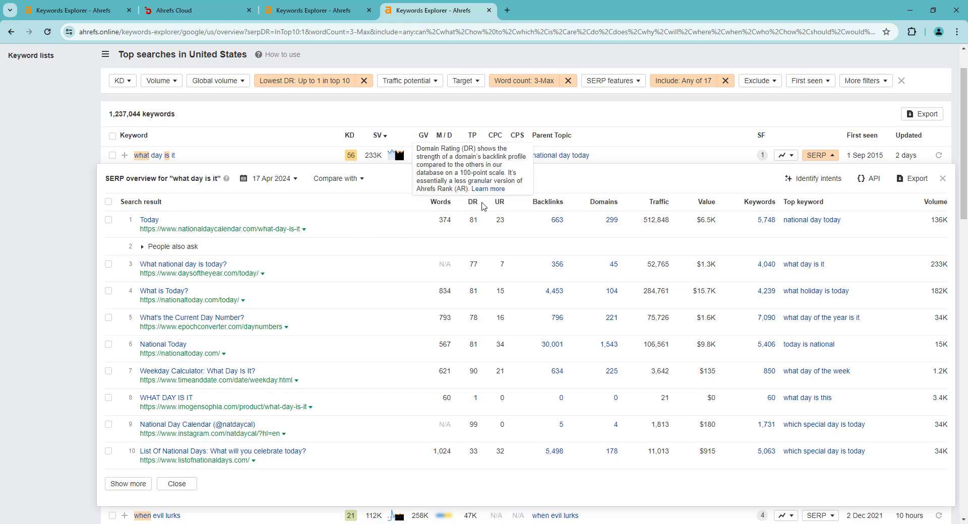
pyautogui.doubleClick(481, 396)
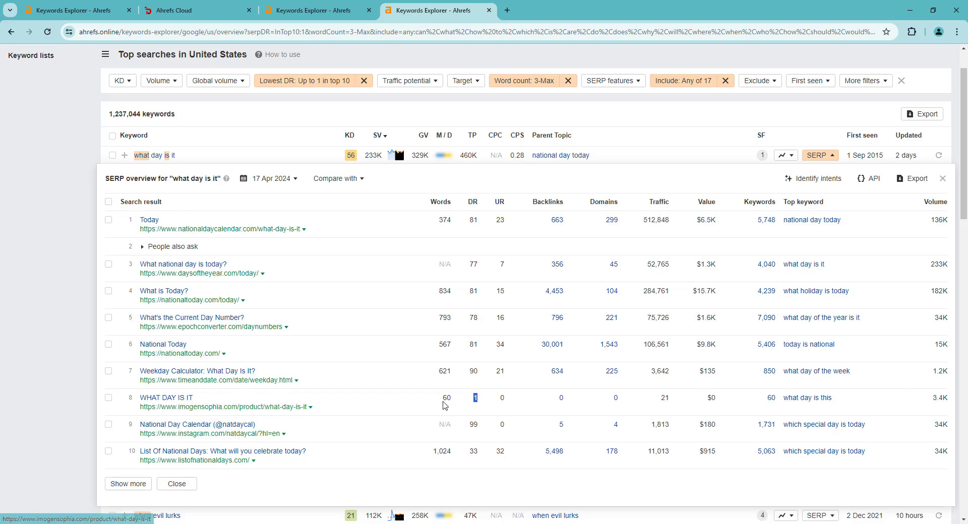
pyautogui.scroll(1, 583, 376)
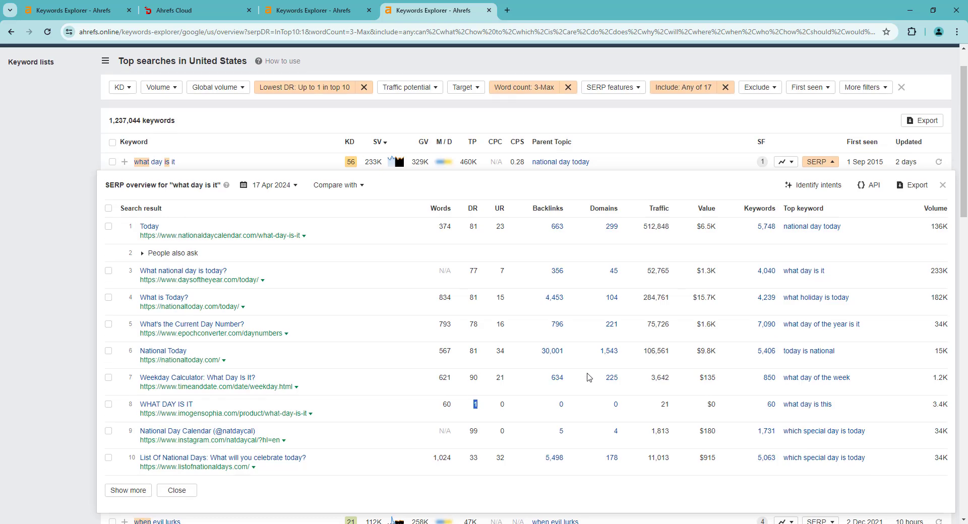
pyautogui.click(942, 225)
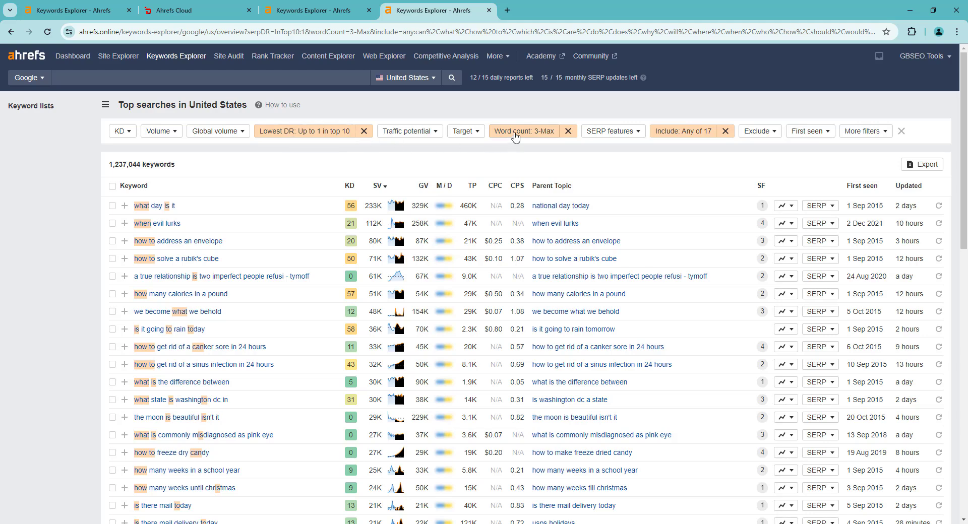
# Change the Lowest DR filter to up to 0 in the top 10
pyautogui.click(307, 132)
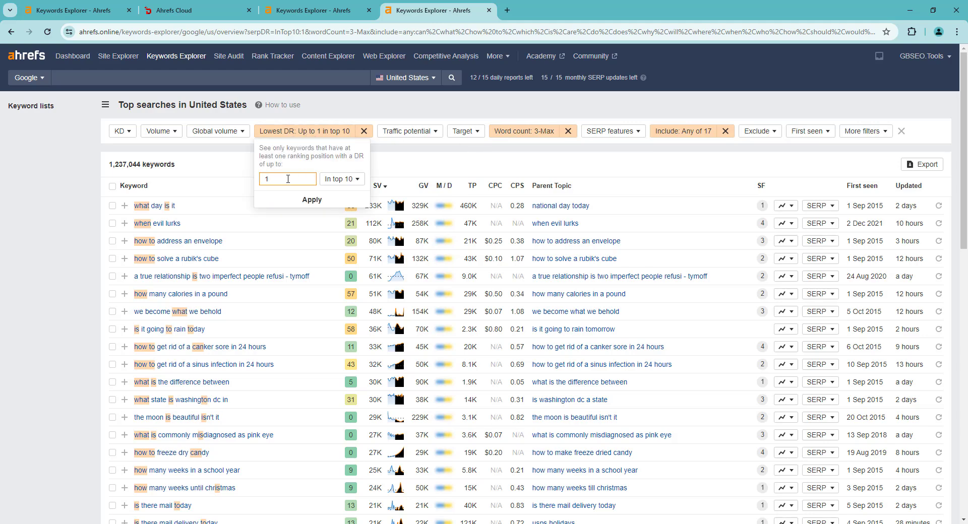
pyautogui.doubleClick(262, 180)
pyautogui.click(312, 200)
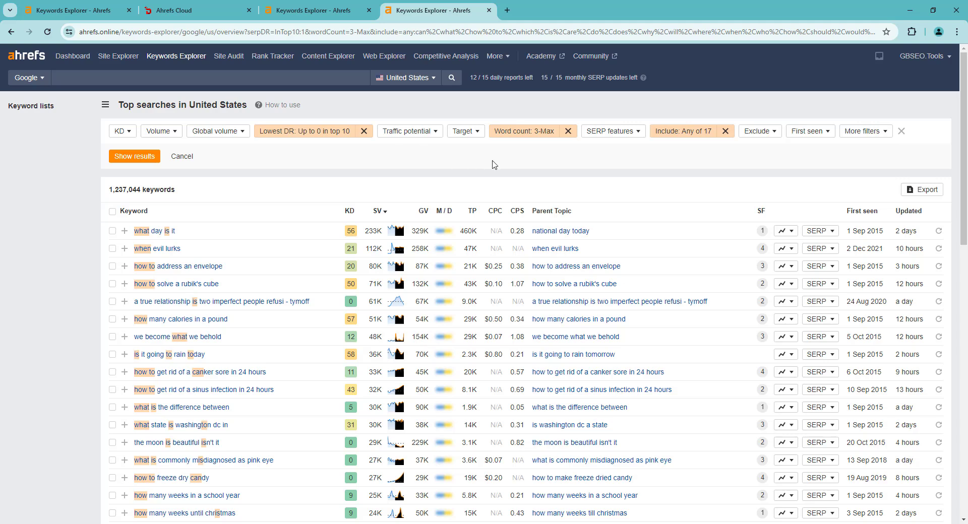
# Replace the question words in the Include filter with "dog" and show the filtered keyword results
pyautogui.click(688, 132)
pyautogui.tripleClick(679, 168)
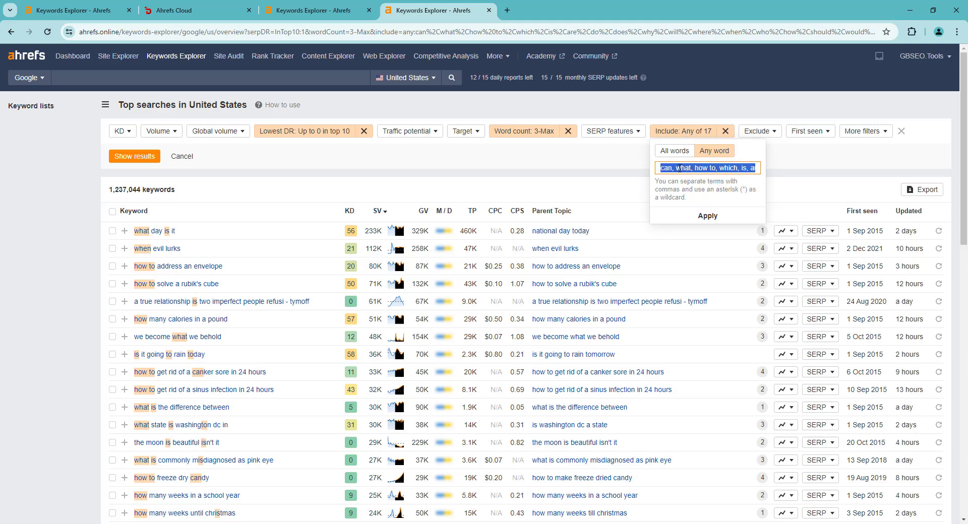
pyautogui.press('BackSpace')
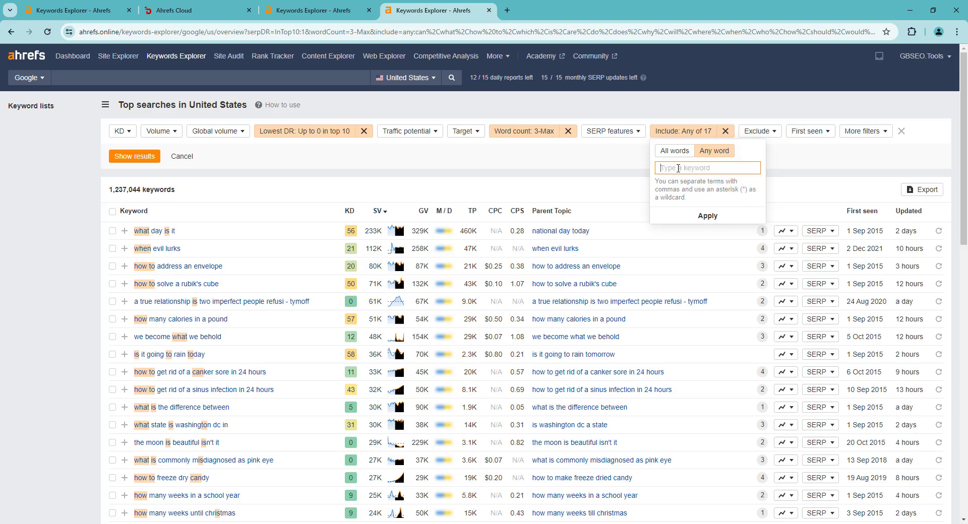
pyautogui.write('dog')
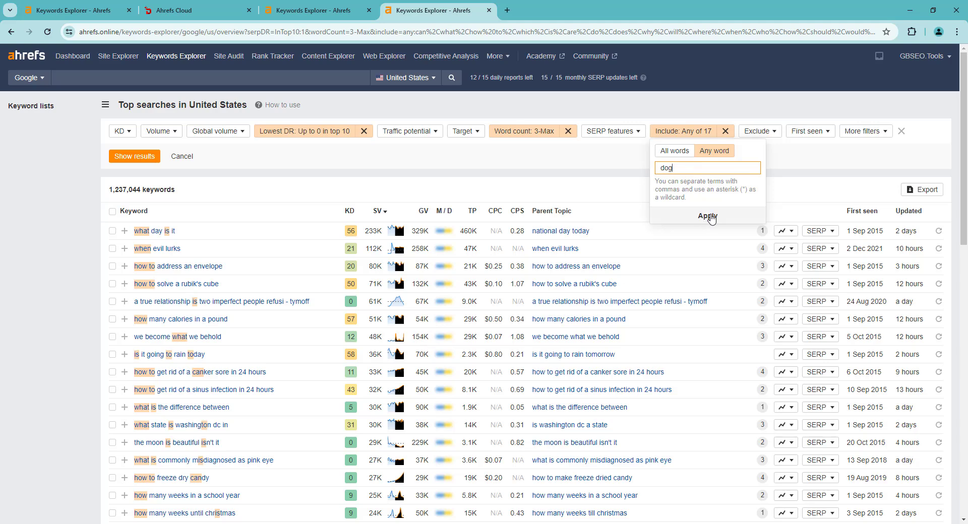
pyautogui.click(708, 216)
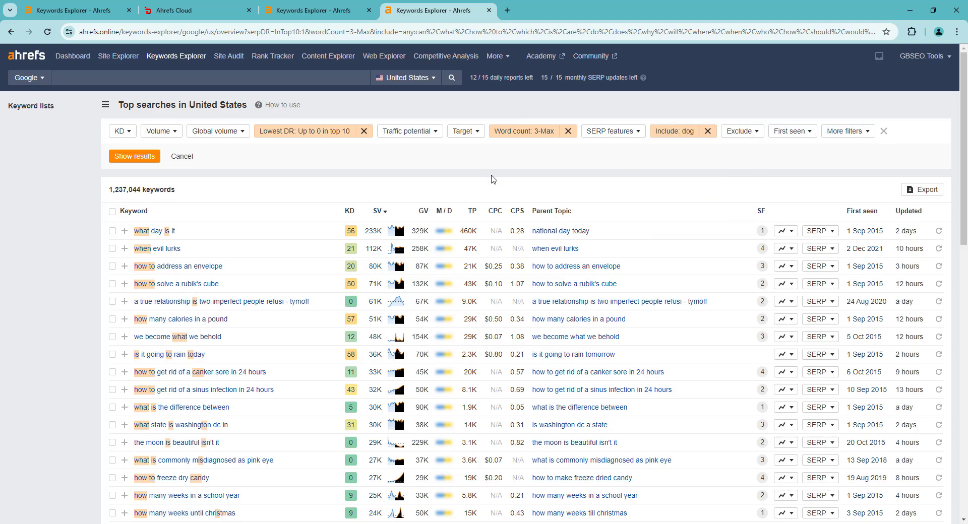
pyautogui.click(140, 158)
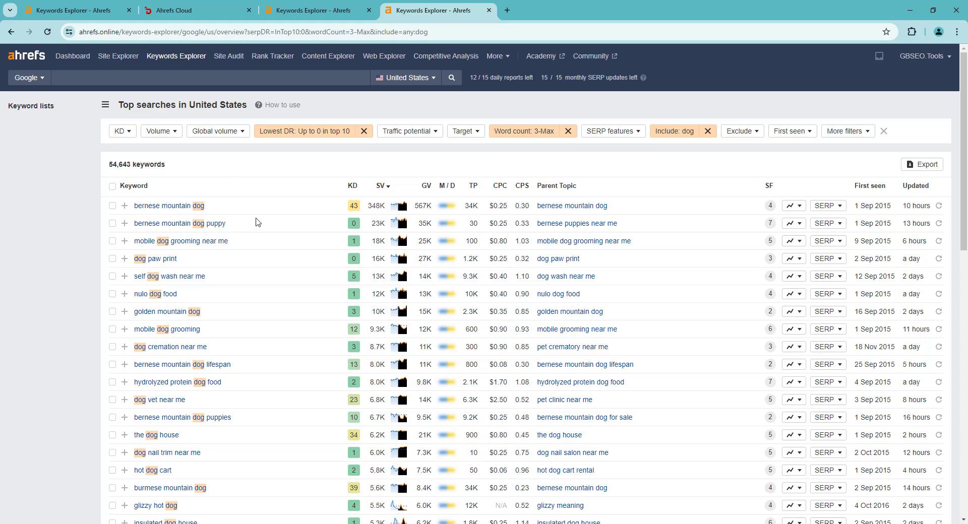
# Examine the DR, traffic and URL of the low-authority page in the SERP overview for "bernese mountain dog", and close the overview
pyautogui.scroll(-1, 268, 219)
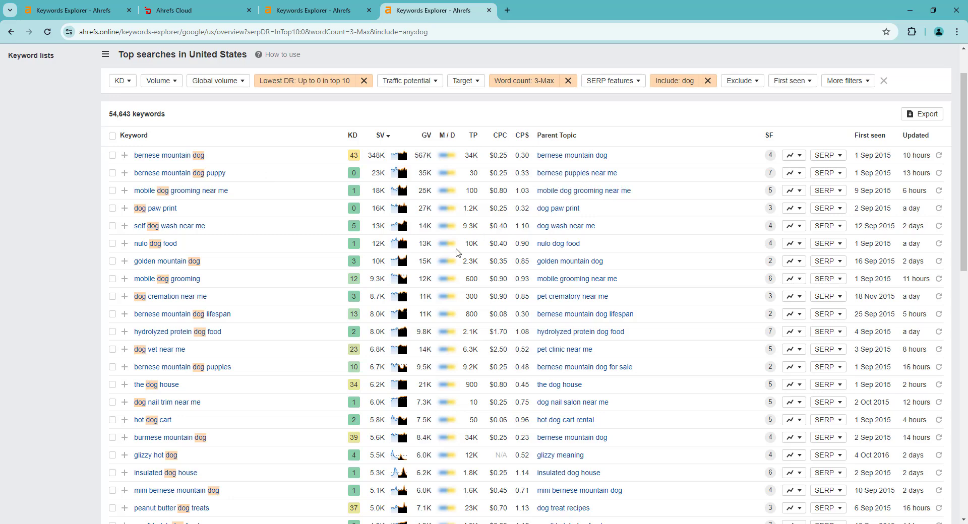
pyautogui.scroll(1, 483, 239)
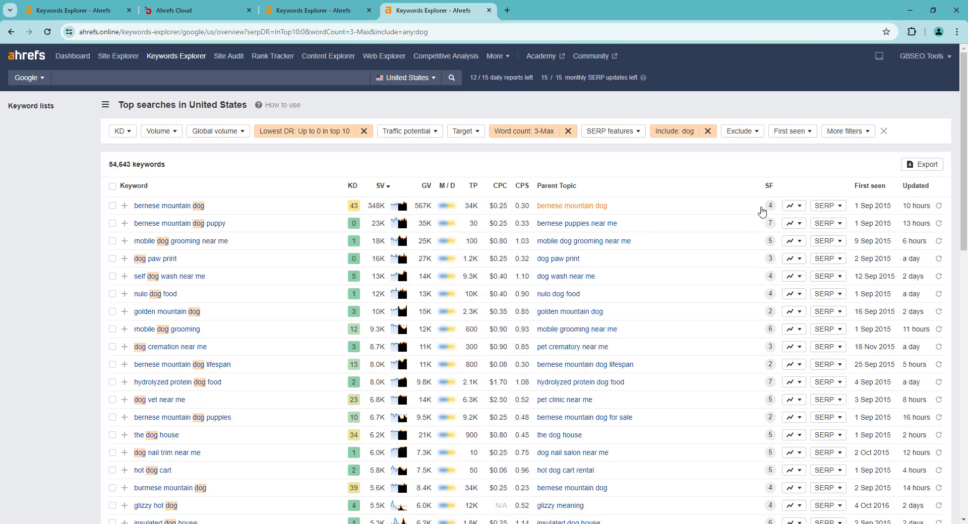
pyautogui.click(827, 206)
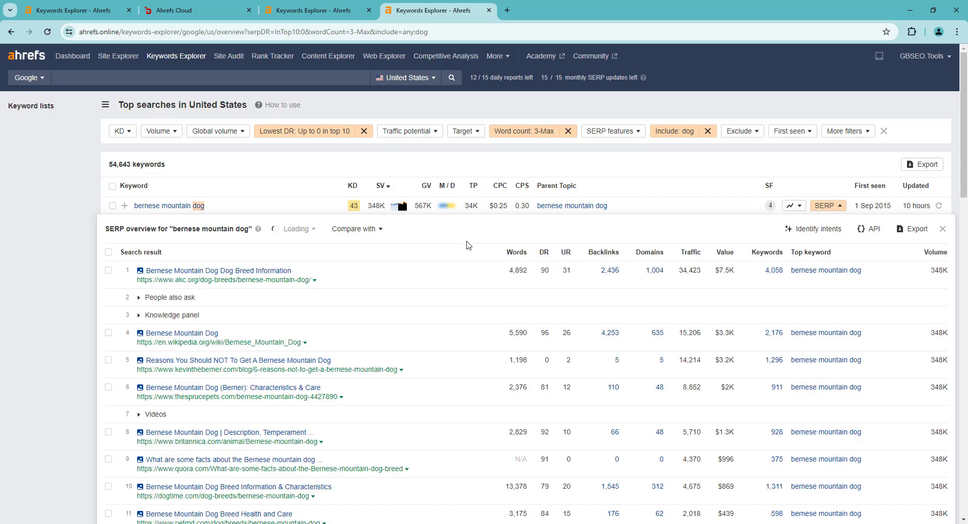
pyautogui.scroll(-1, 476, 244)
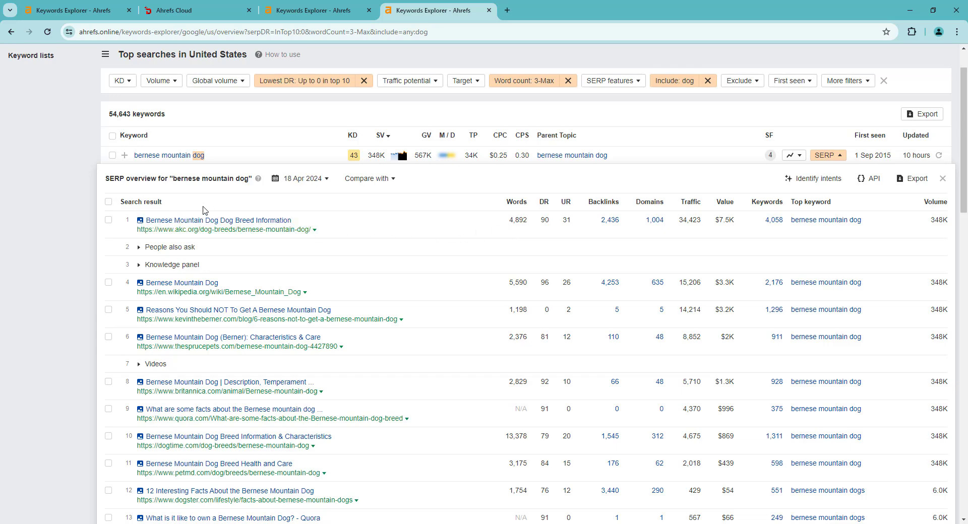
pyautogui.scroll(-1, 340, 246)
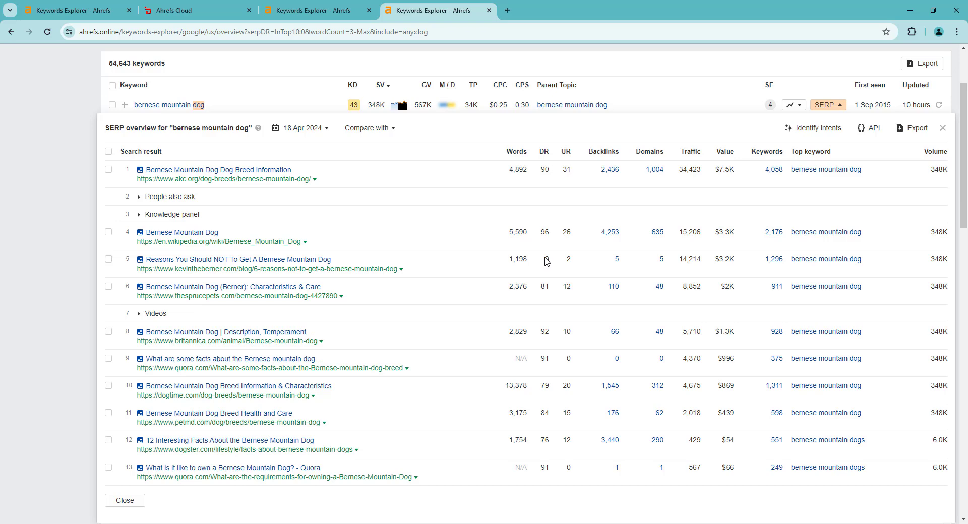
pyautogui.moveTo(544, 259); pyautogui.dragTo(549, 260)
pyautogui.scroll(1, 547, 258)
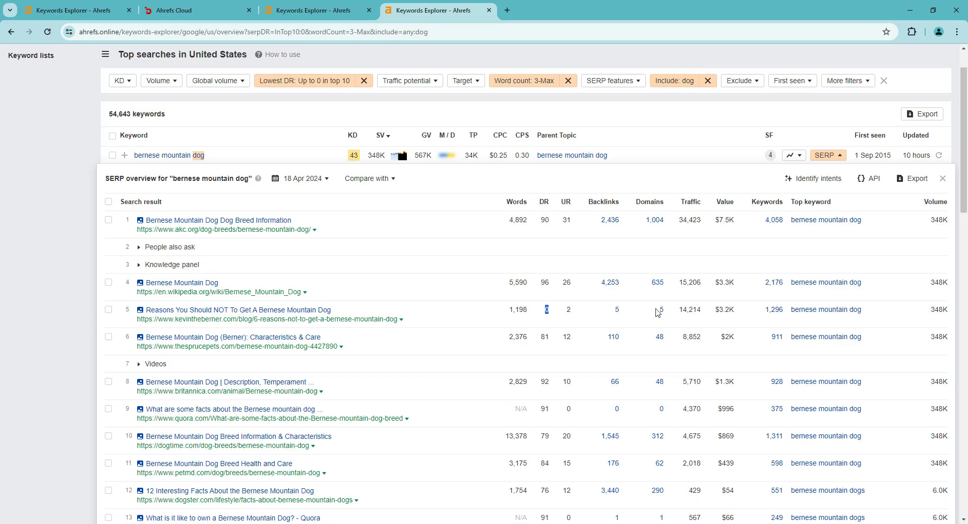
pyautogui.moveTo(680, 310); pyautogui.dragTo(702, 310)
pyautogui.moveTo(137, 320); pyautogui.dragTo(400, 324)
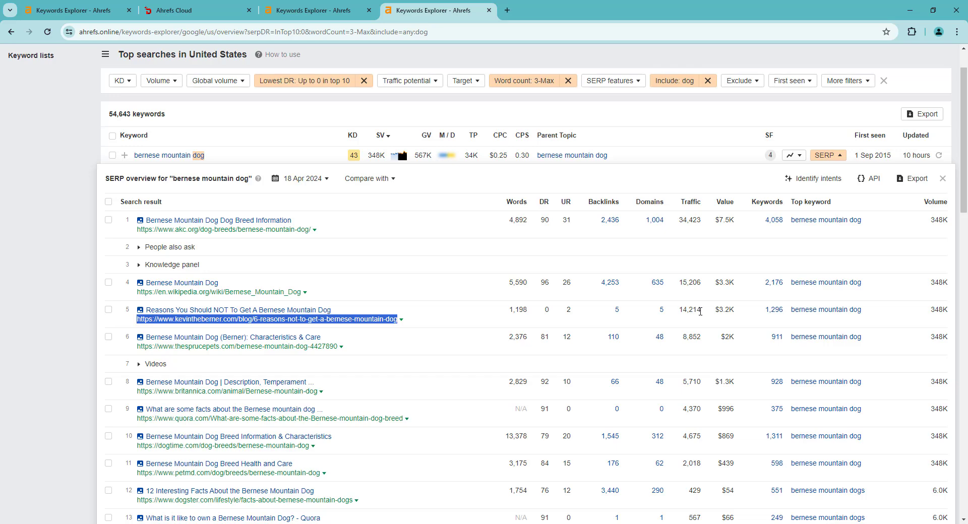
pyautogui.click(942, 179)
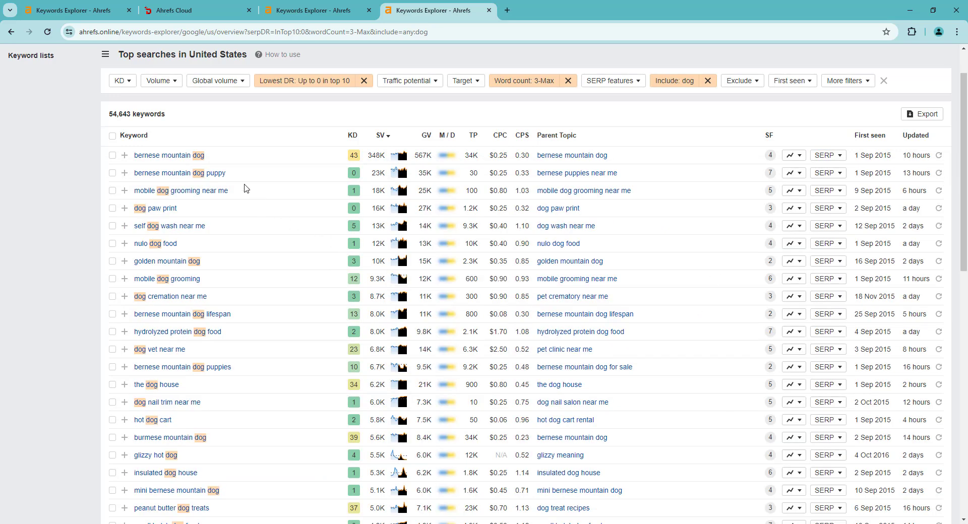
# Check the DR of the ranking pages in the SERP overview for "bernese mountain dog puppy", and close the overview
pyautogui.click(823, 173)
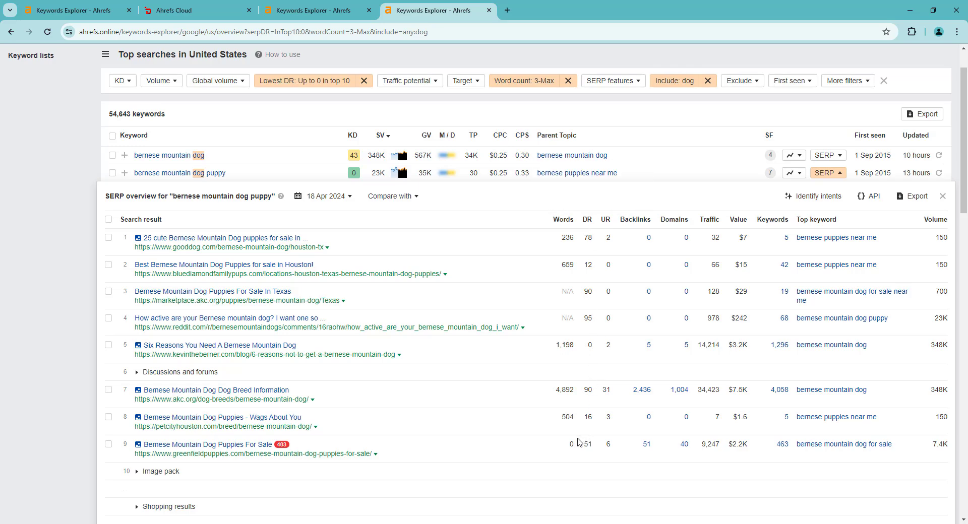
pyautogui.doubleClick(589, 345)
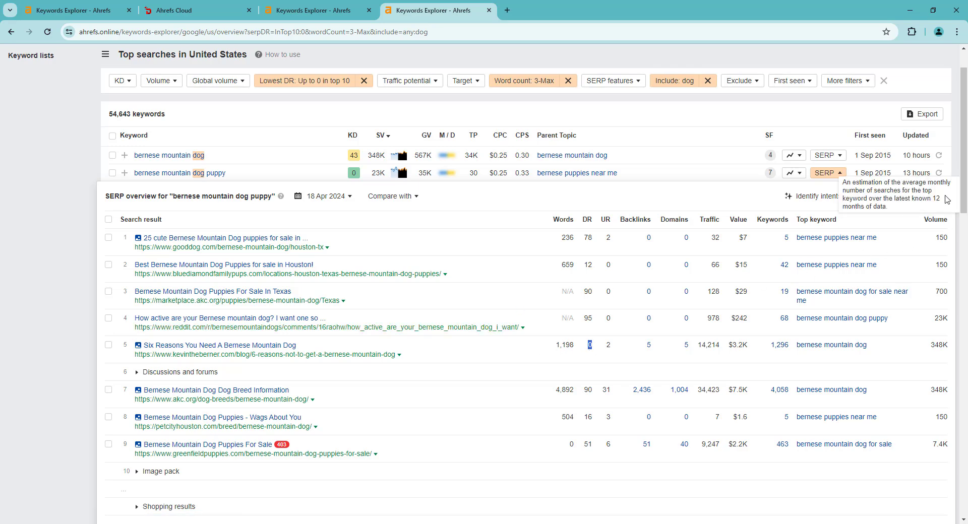
pyautogui.scroll(-15, 408, 358)
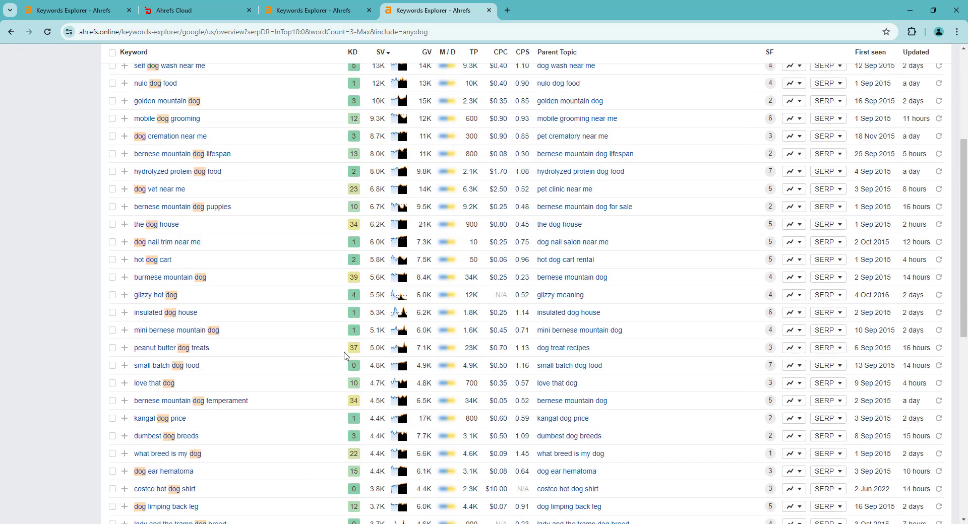
# Examine the DR of the pages ranking for "how to comfort a dog with pancreatitis" in its SERP overview, and return to the filters
pyautogui.scroll(-6, 408, 358)
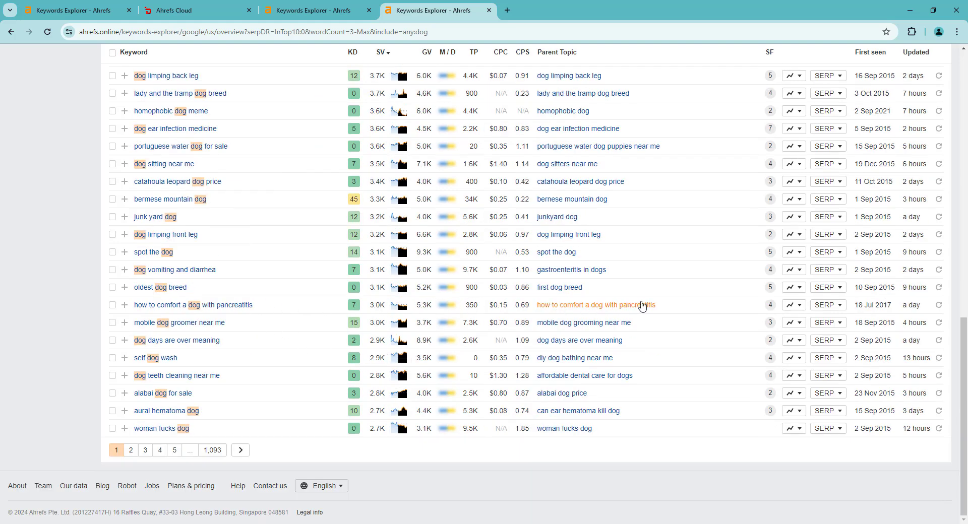
pyautogui.click(826, 306)
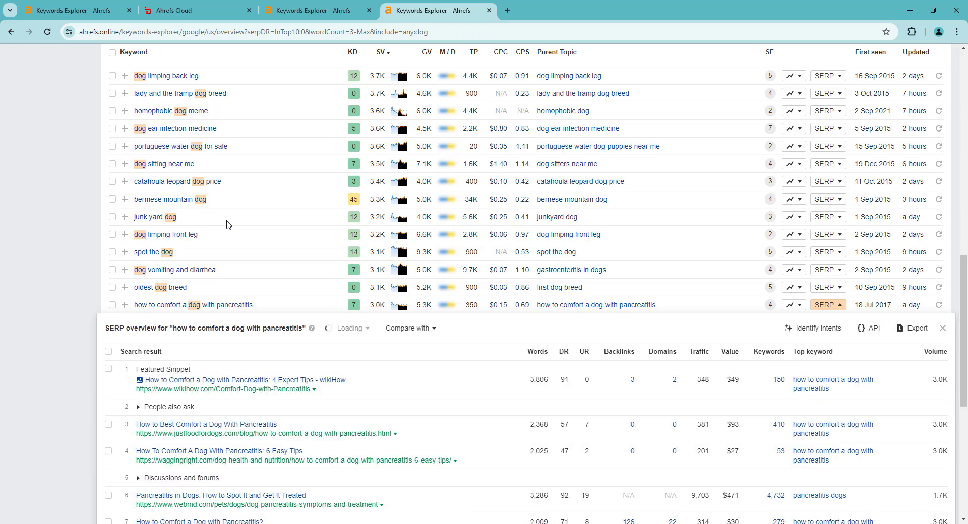
pyautogui.scroll(-1, 231, 249)
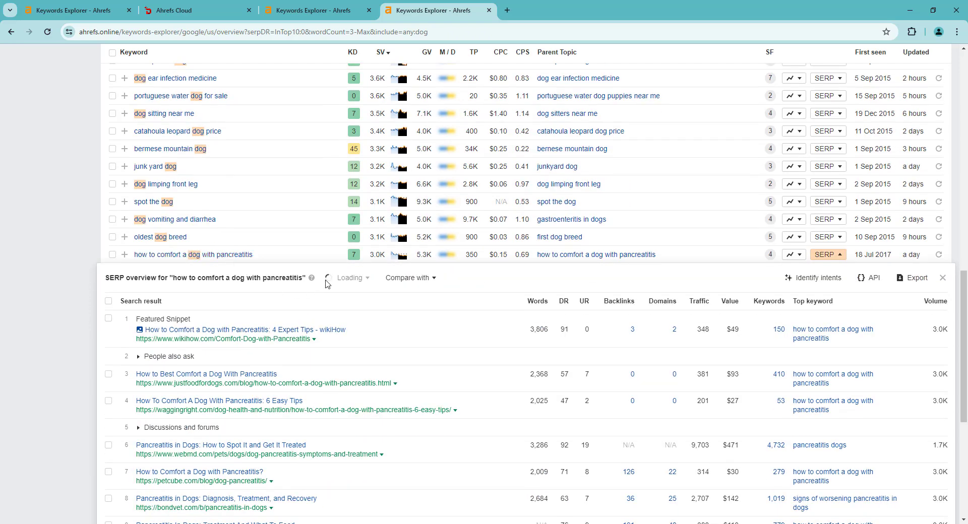
pyautogui.scroll(-2, 328, 283)
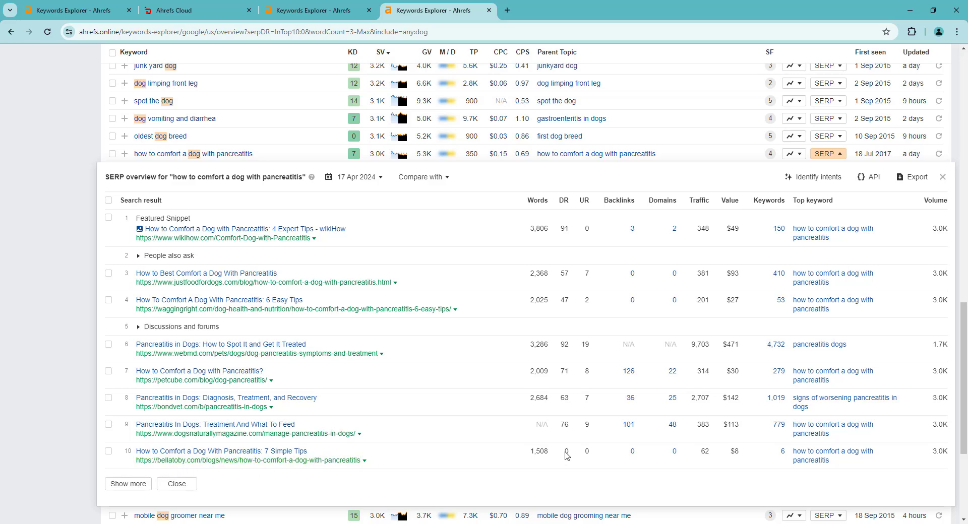
pyautogui.doubleClick(566, 452)
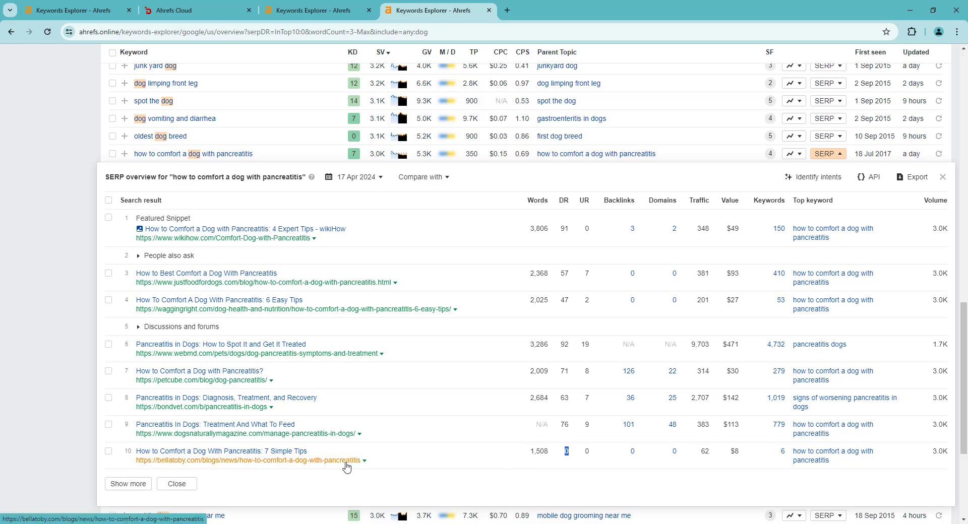
pyautogui.scroll(15, 451, 431)
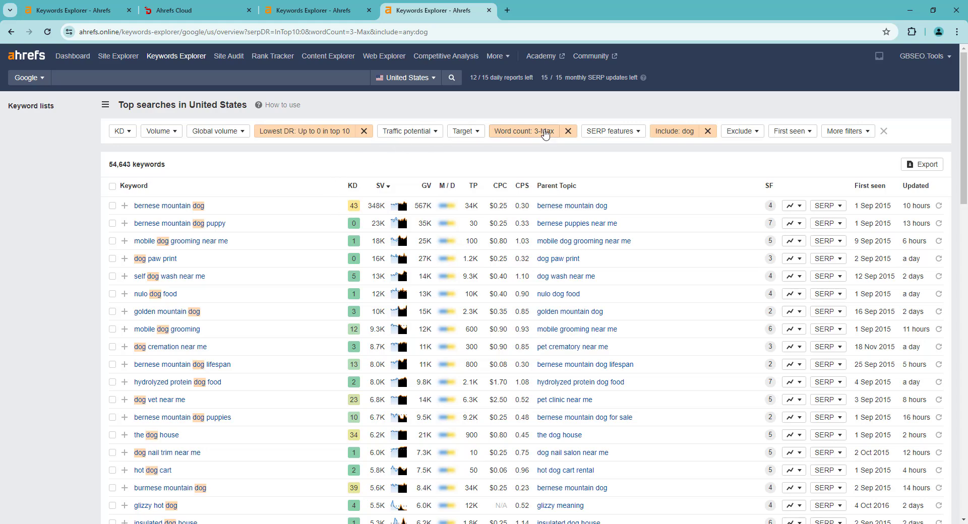
pyautogui.click(620, 132)
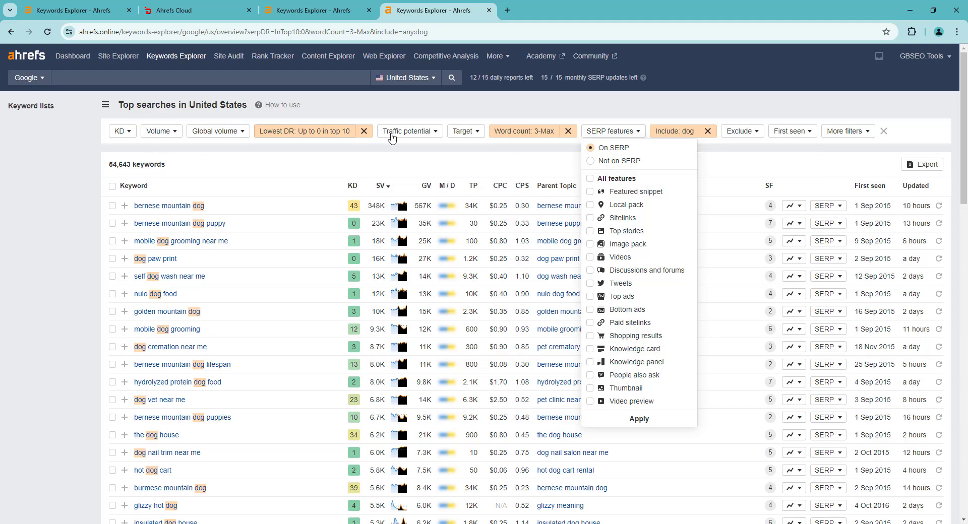
pyautogui.click(446, 153)
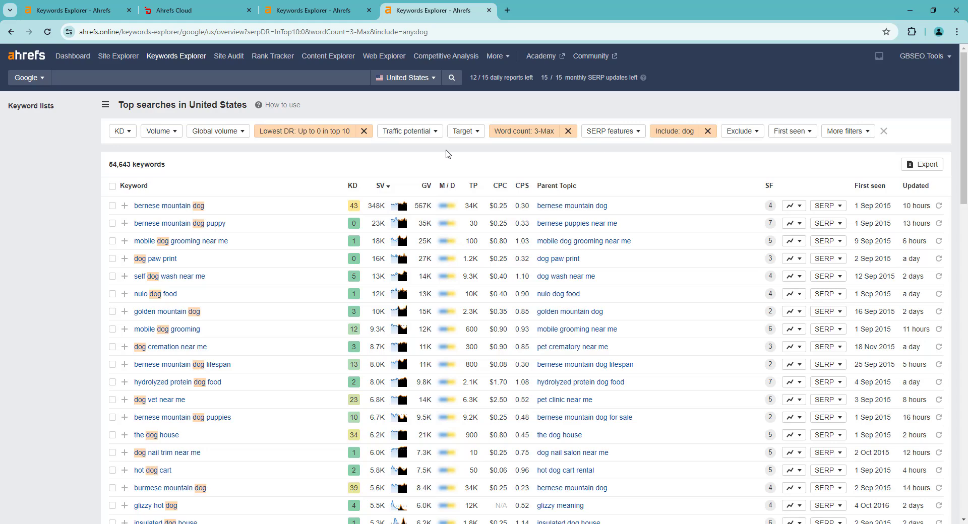